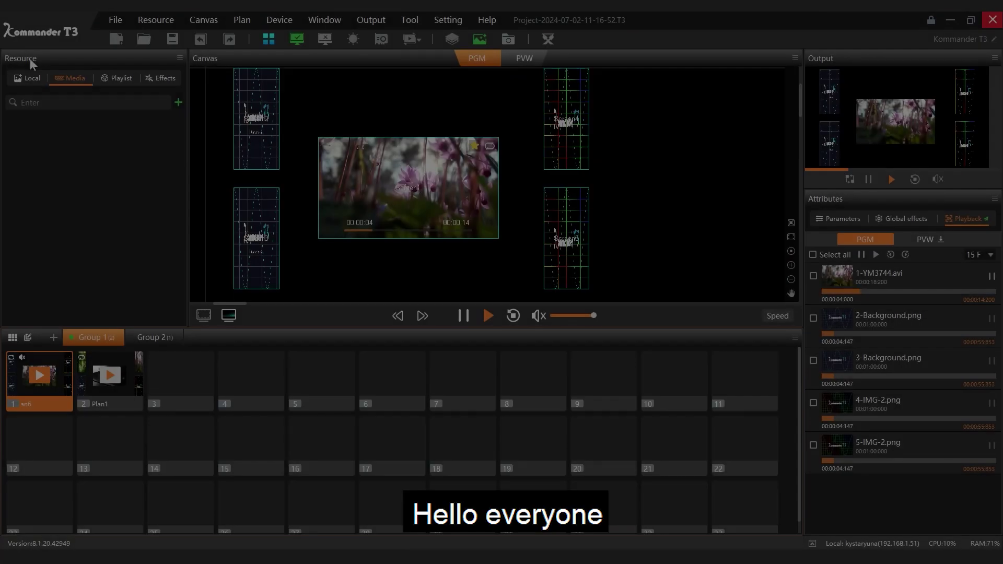
List the local media files under the Resource panel's Local tab
left_click(23, 78)
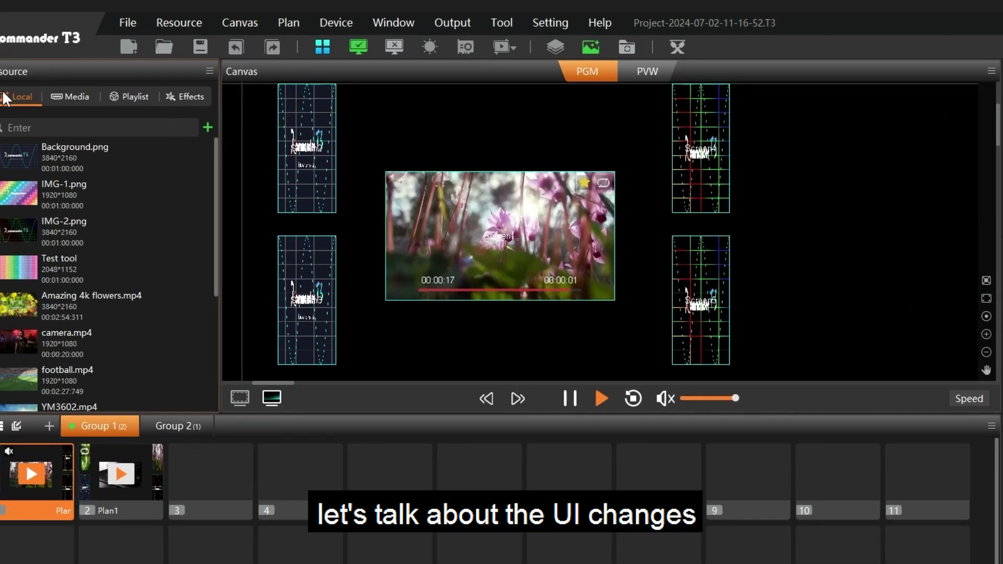
Try adding a local file with the supported-files filter, cancel, and review the add-resource menu again
left_click(208, 126)
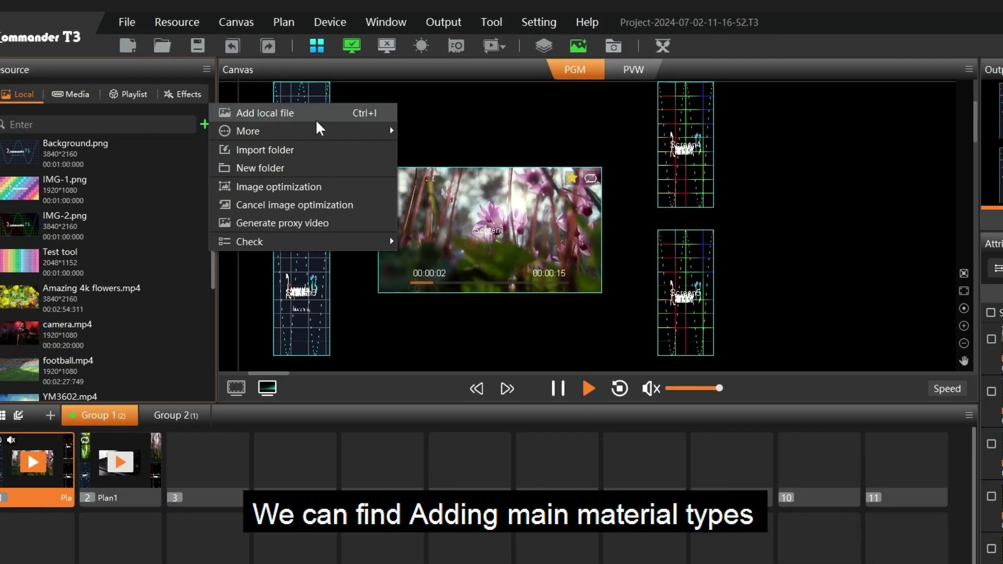
left_click(321, 118)
left_click(538, 291)
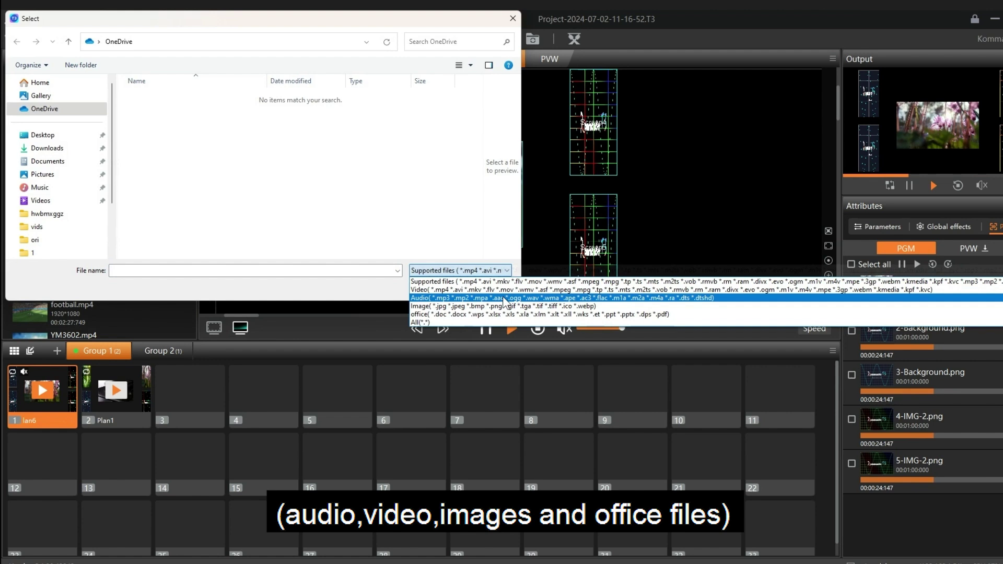
left_click(487, 282)
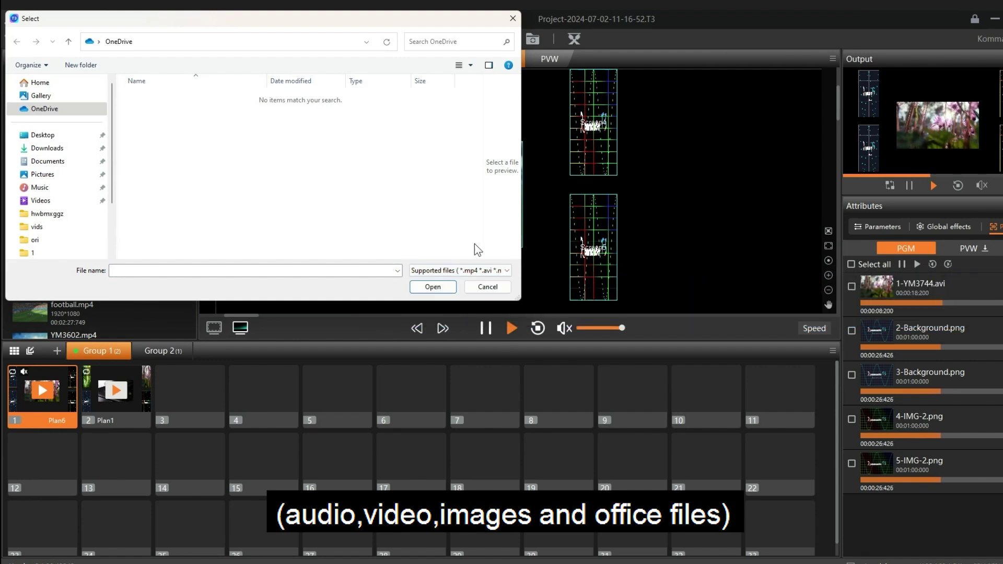
left_click(464, 289)
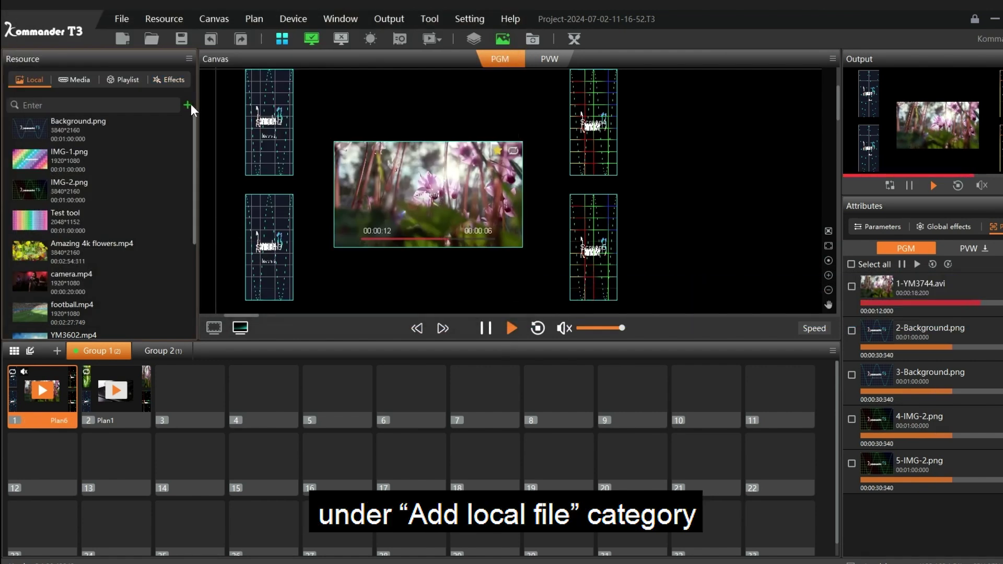
left_click(189, 105)
mouse_move(226, 111)
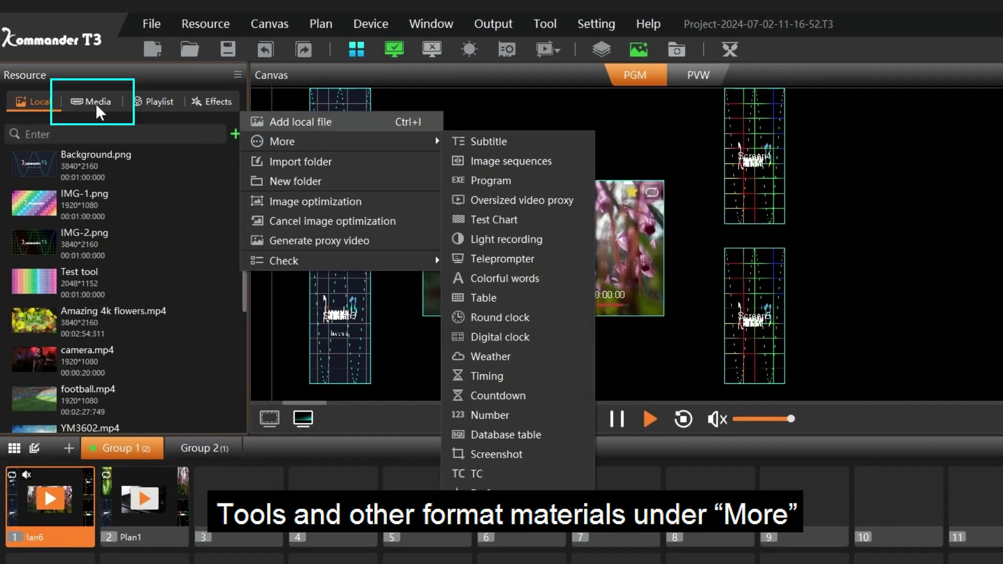
On the Media tab, add an input source and browse its NDI, streaming and Website settings
left_click(74, 79)
left_click(235, 134)
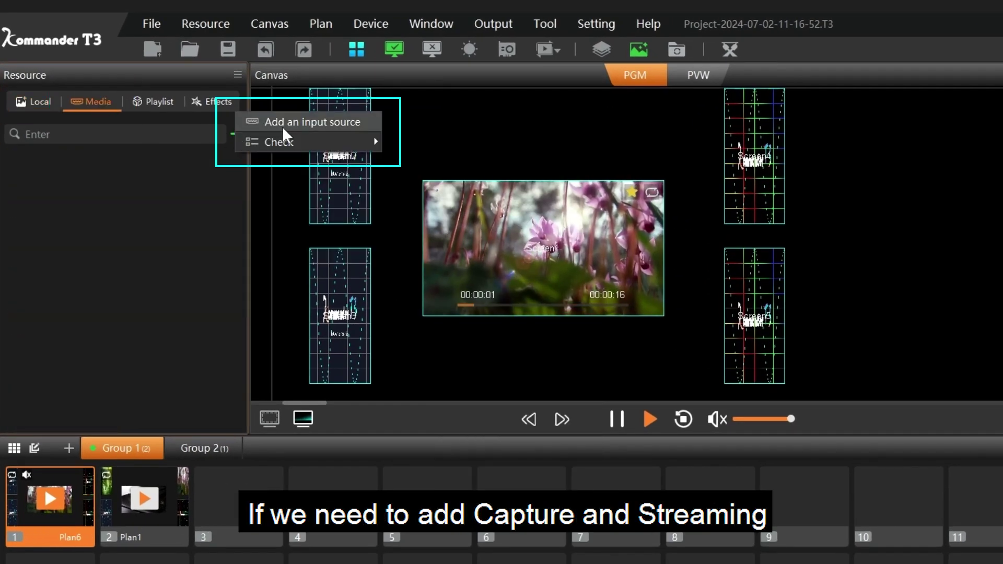
left_click(284, 124)
left_click(416, 168)
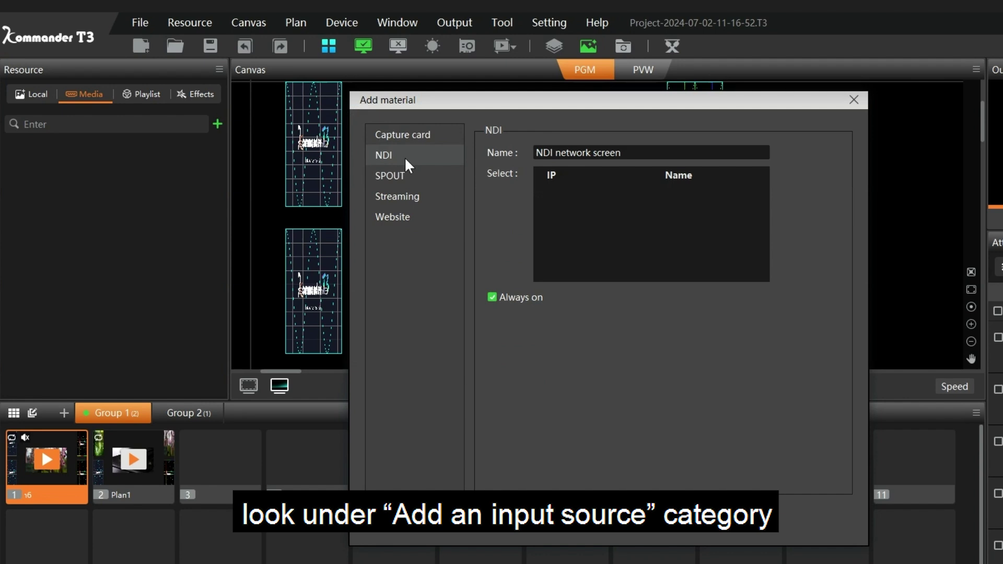
left_click(431, 213)
left_click(426, 236)
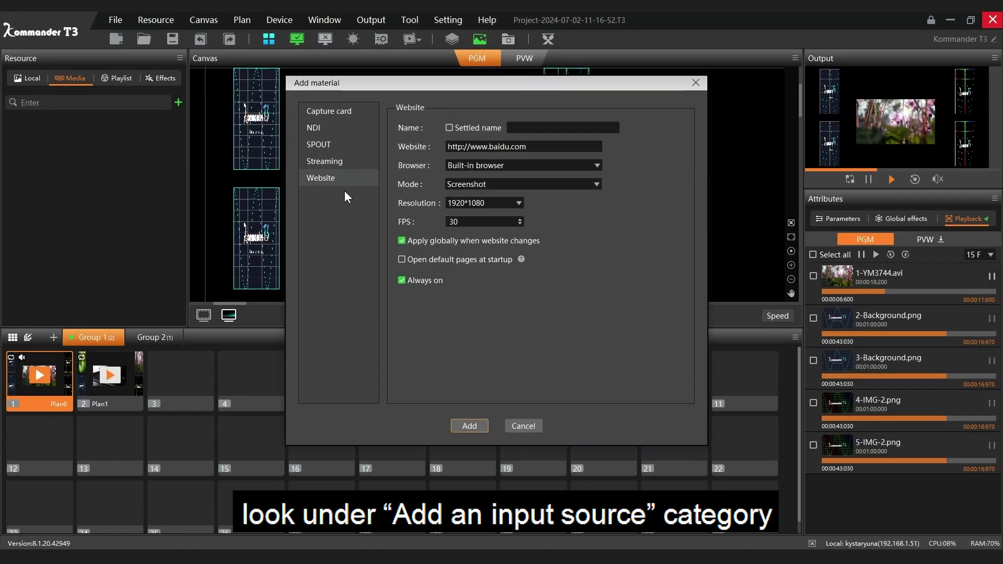
Close the input source dialog without adding, then step through the plans to Plan1
left_click(525, 426)
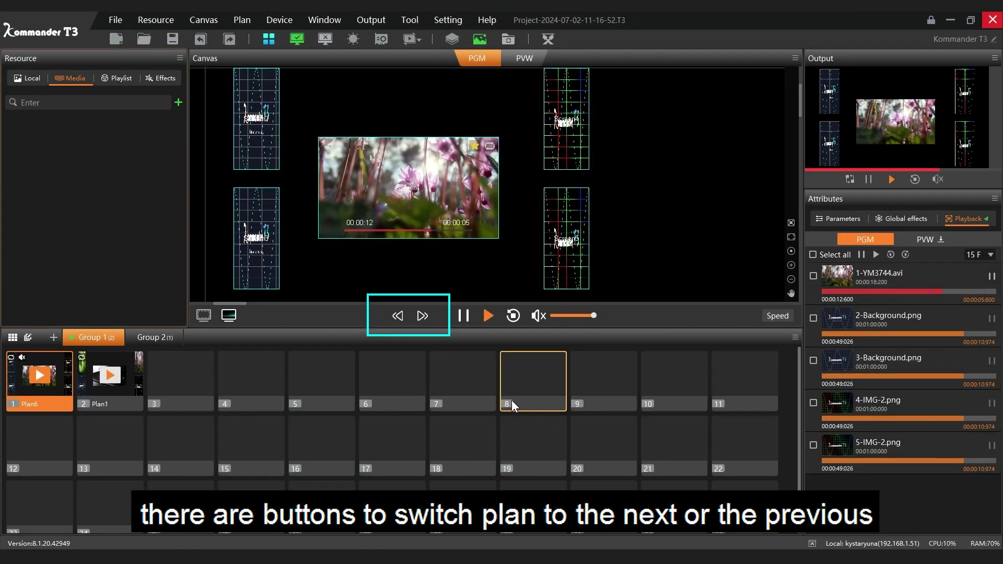
left_click(423, 316)
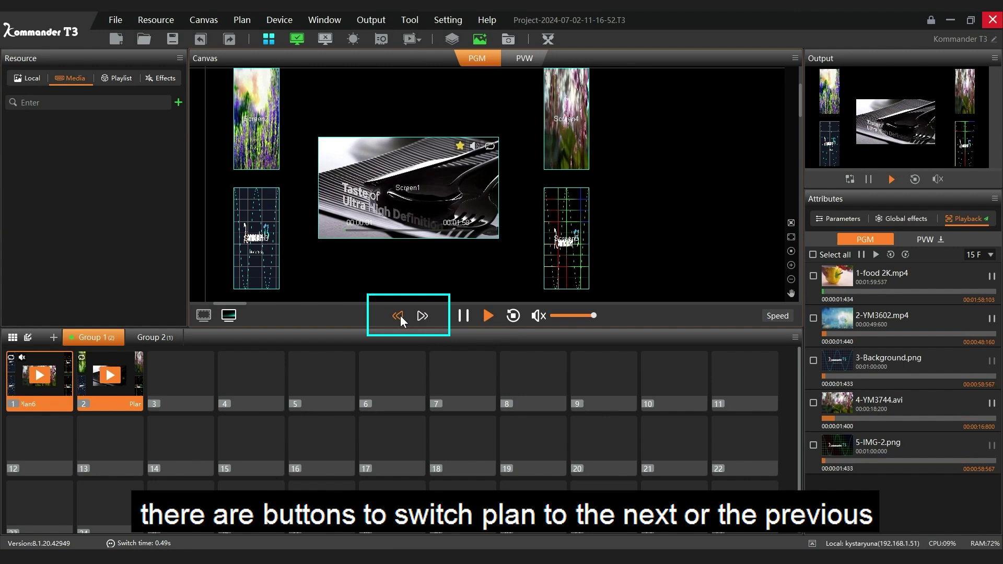
left_click(399, 316)
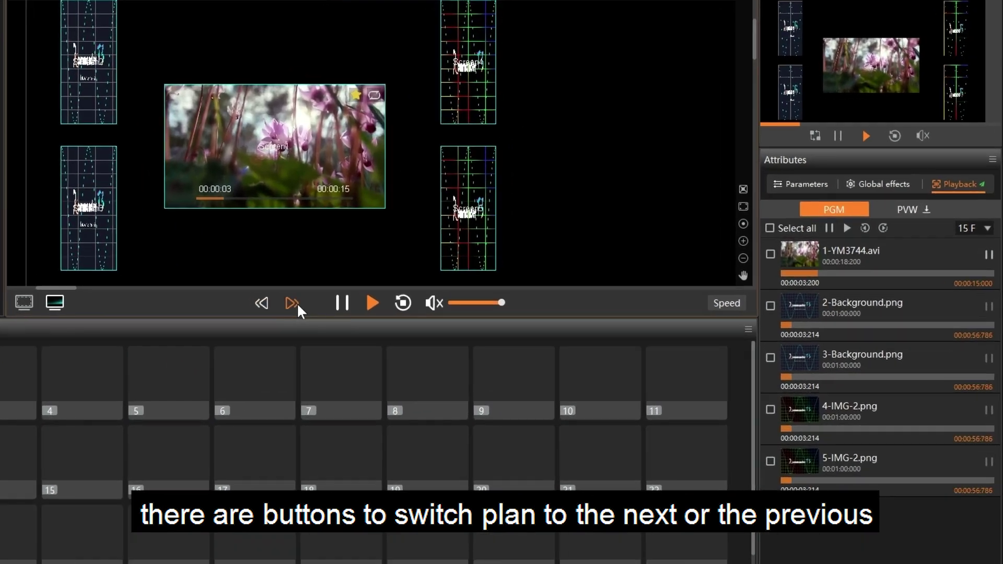
left_click(423, 316)
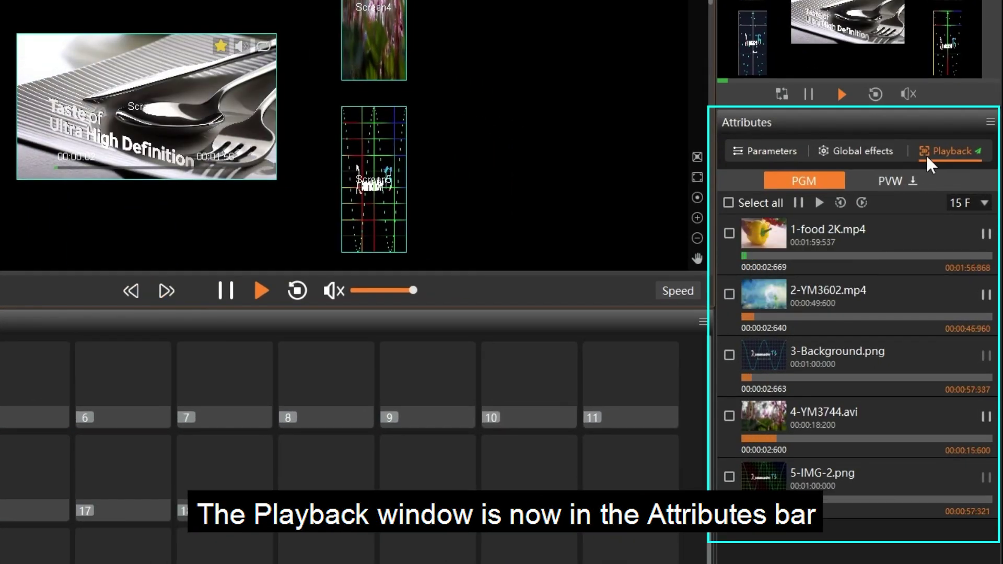
Check the food 2K and YM3602 layers, then pause and resume them together twice
left_click(729, 233)
left_click(729, 295)
left_click(804, 202)
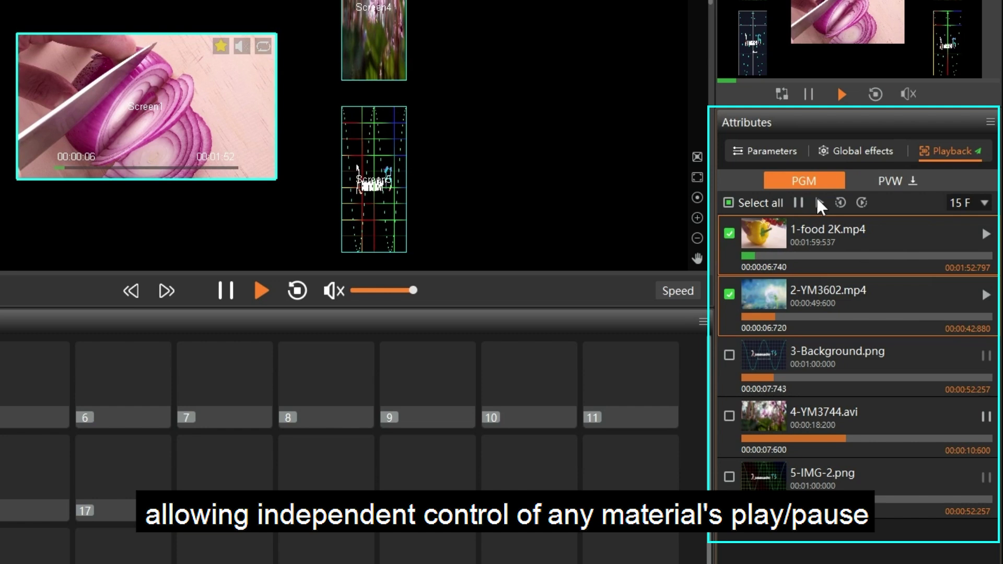
left_click(823, 199)
left_click(799, 203)
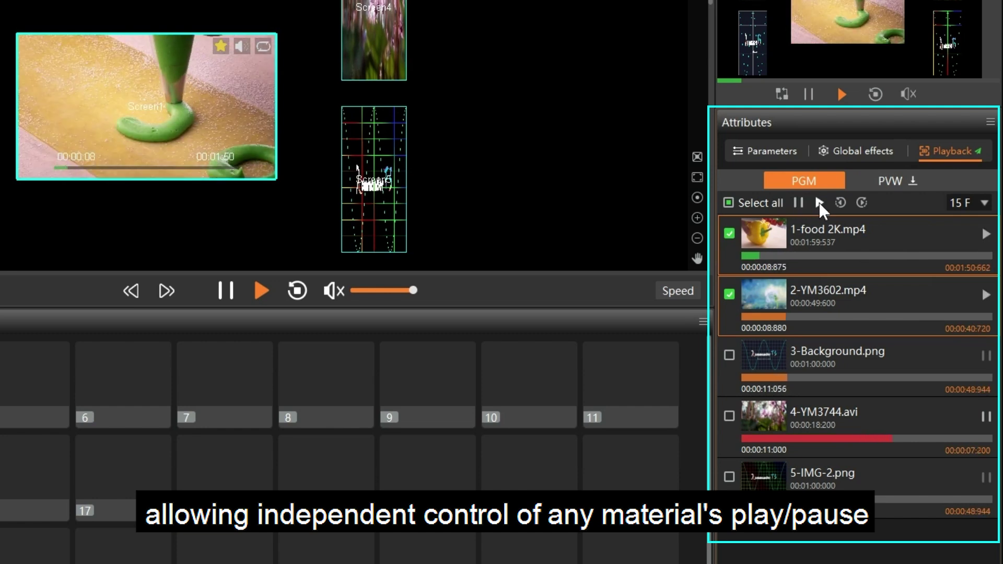
left_click(819, 202)
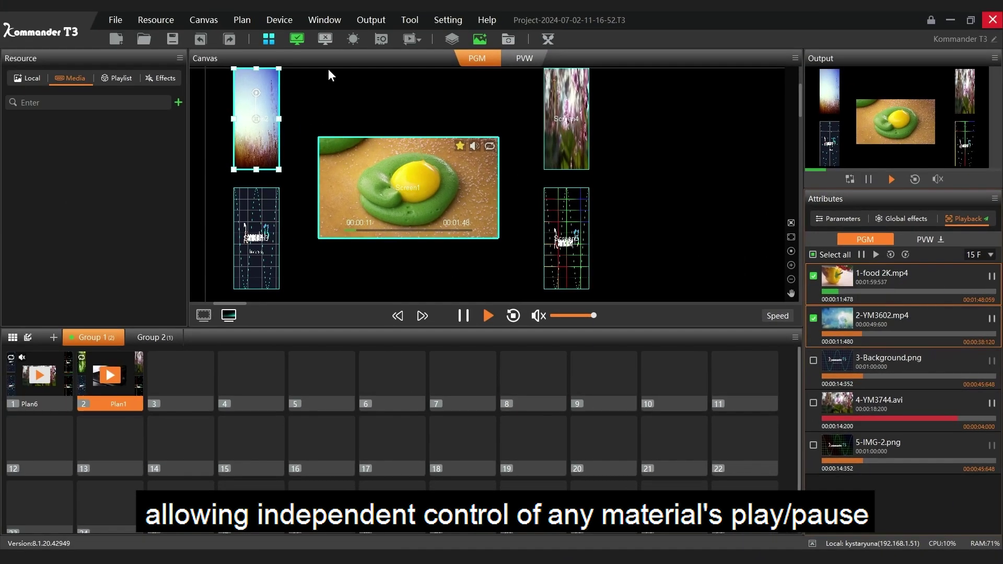
left_click(269, 41)
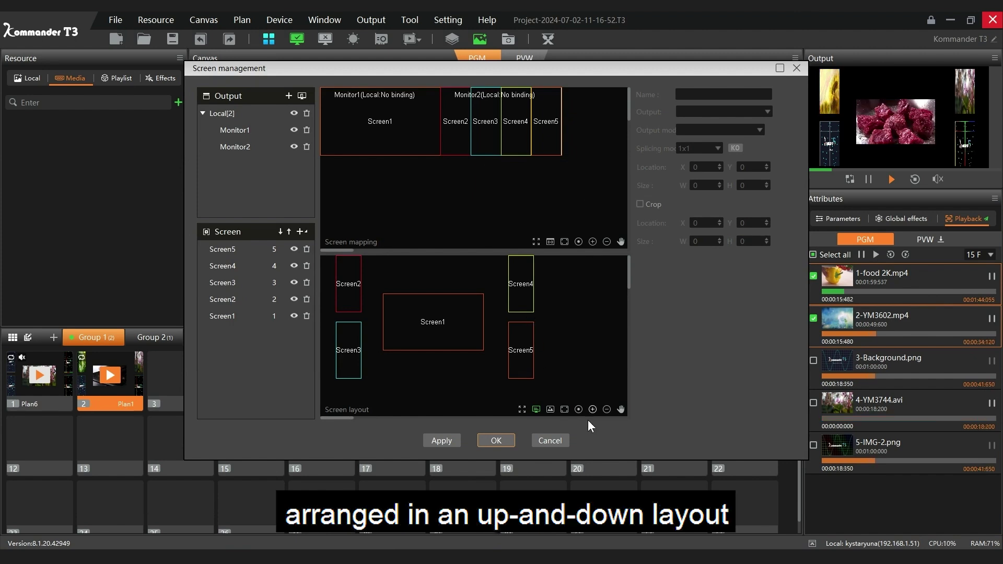
left_click(555, 444)
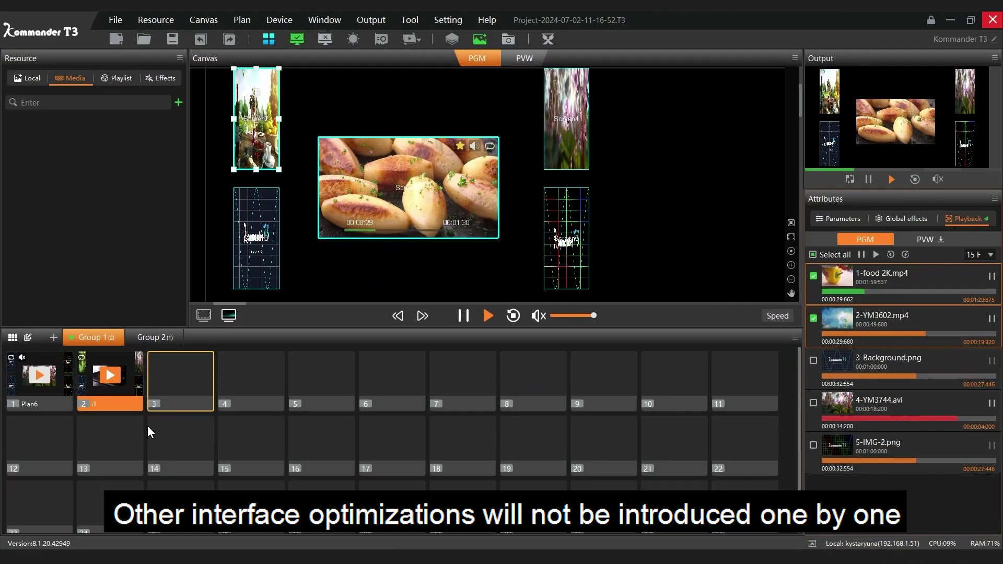
Select Plan1 and drop ccar.mp4 on Screen1, YM3602.mp4 on Screen3, YM3657.mov on Screen5
left_click(113, 405)
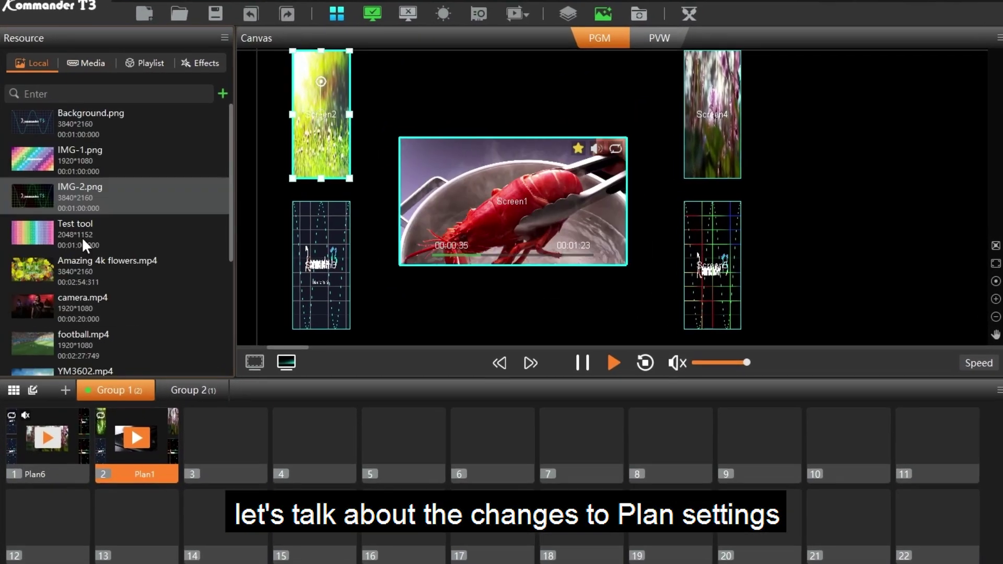
scroll(83, 240, "down", 5)
left_click_drag(137, 350, 408, 238)
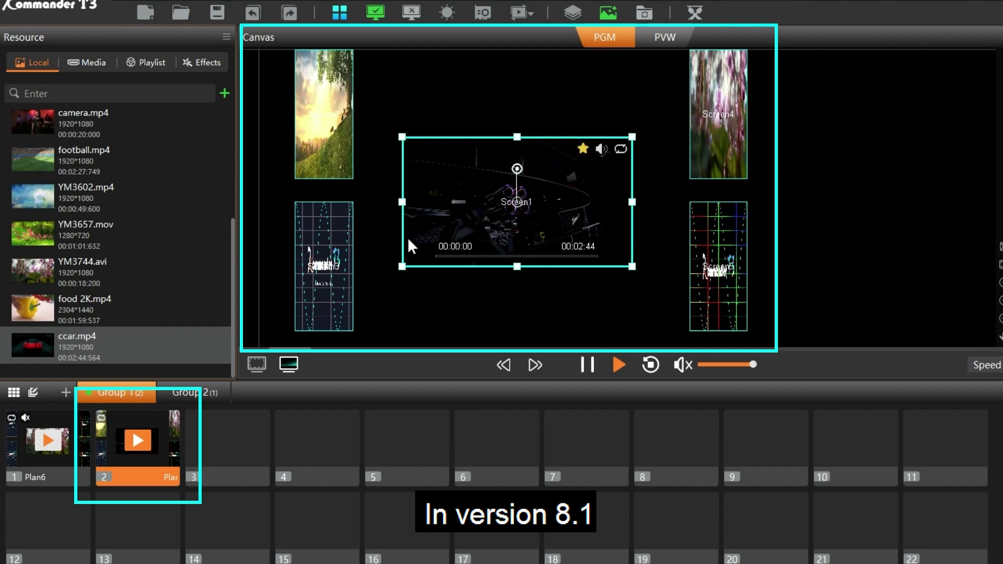
left_click_drag(105, 196, 325, 268)
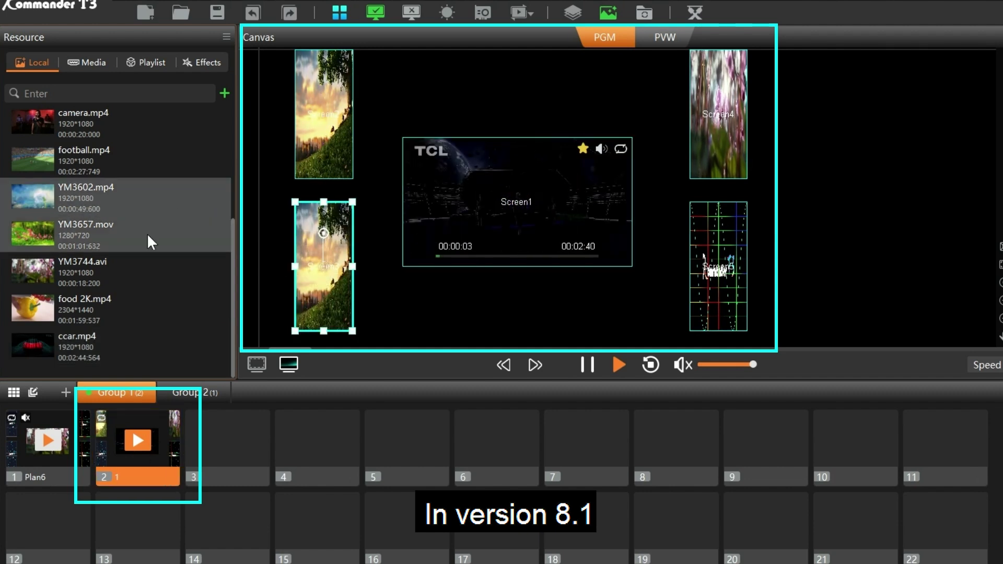
left_click_drag(151, 241, 734, 299)
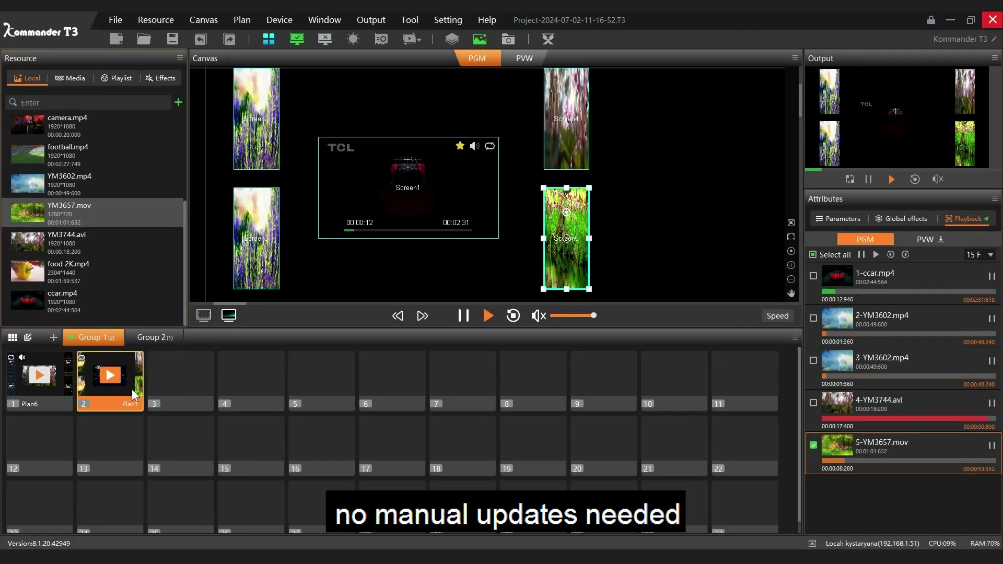
right_click(691, 216)
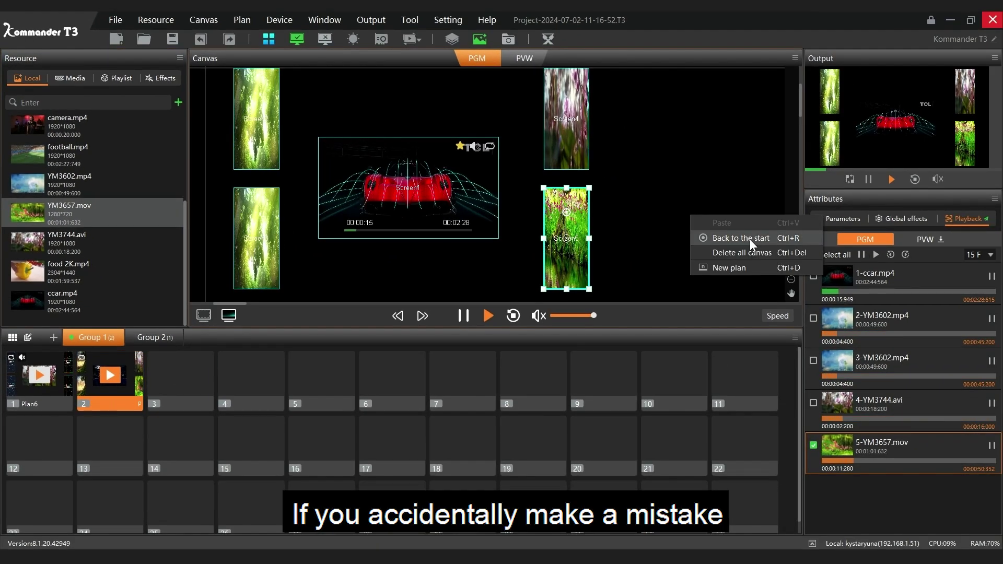
left_click(751, 253)
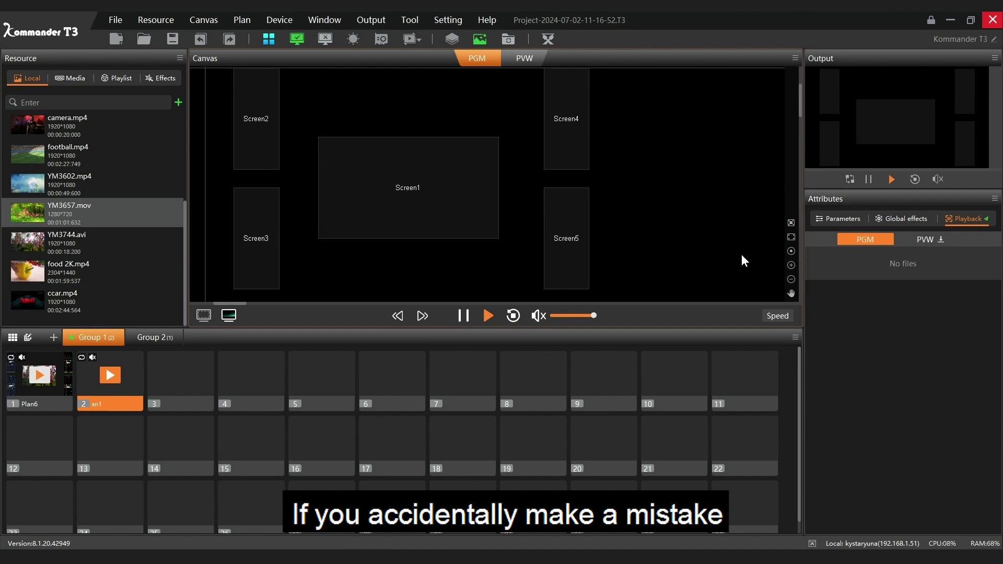
key("ctrl+z")
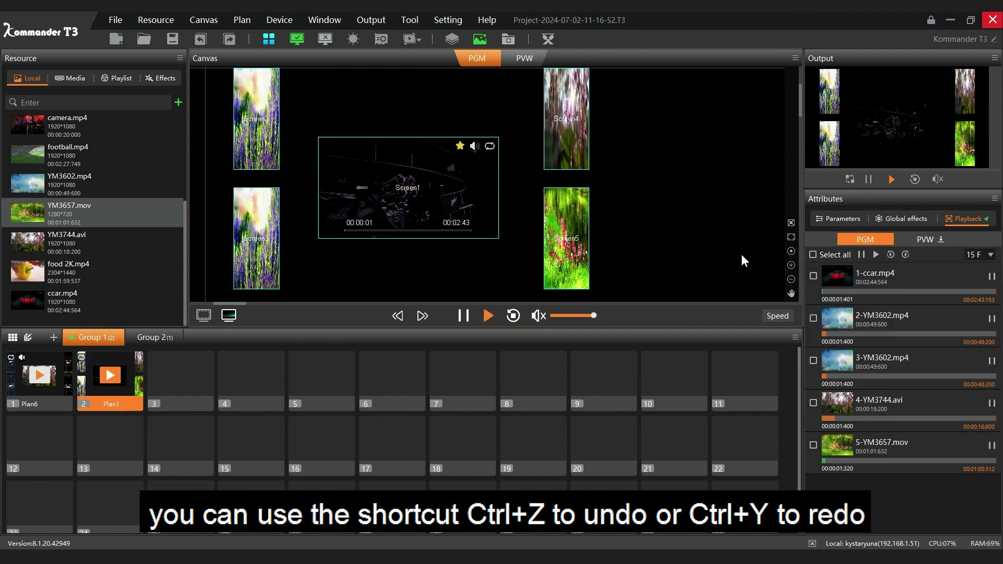
key("ctrl+y")
key("ctrl+z")
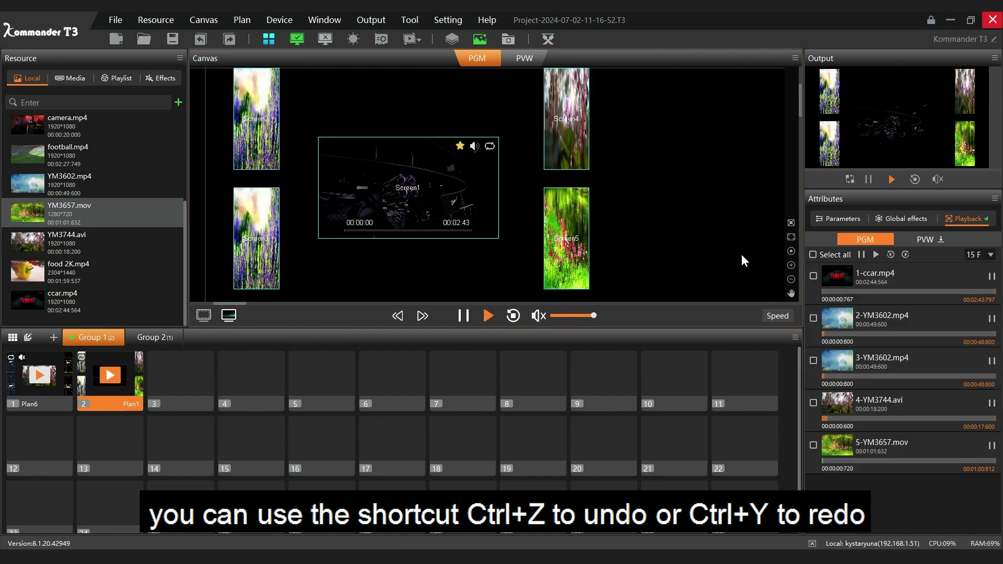
Create Plan2 with YM3602.mp4 on Screen1 and Background.png on Screen5
left_click(182, 378)
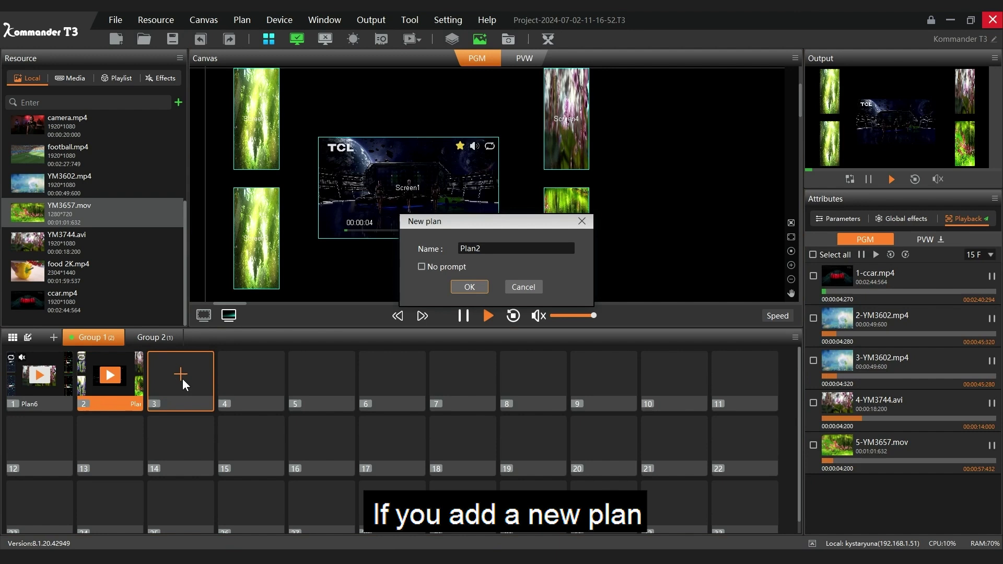
left_click(469, 286)
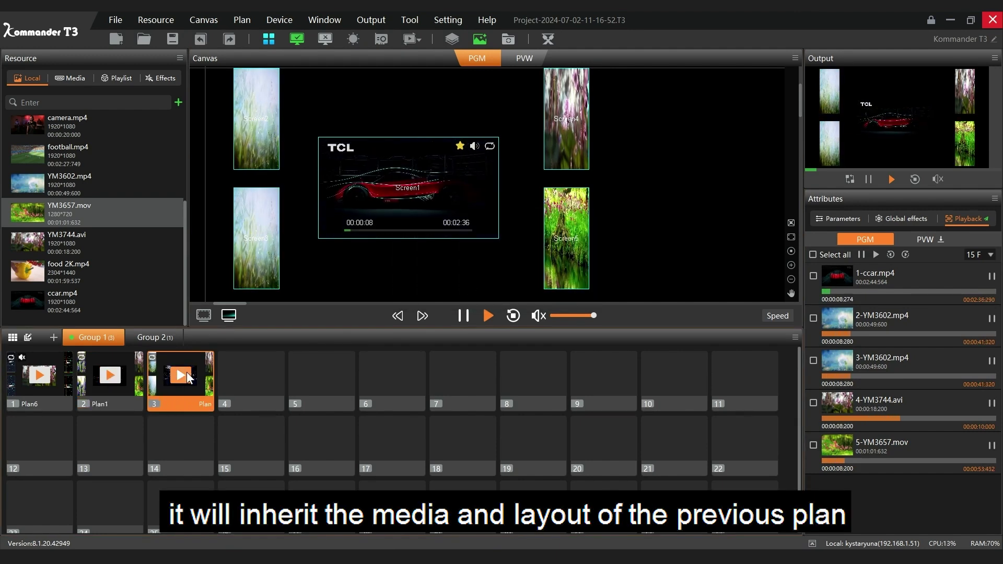
left_click_drag(68, 183, 397, 204)
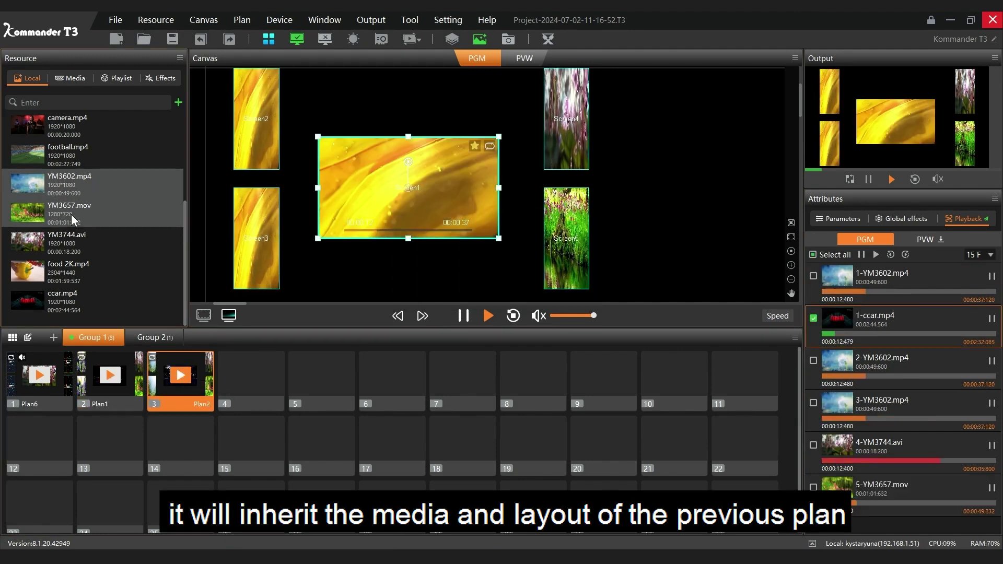
scroll(84, 154, "up", 5)
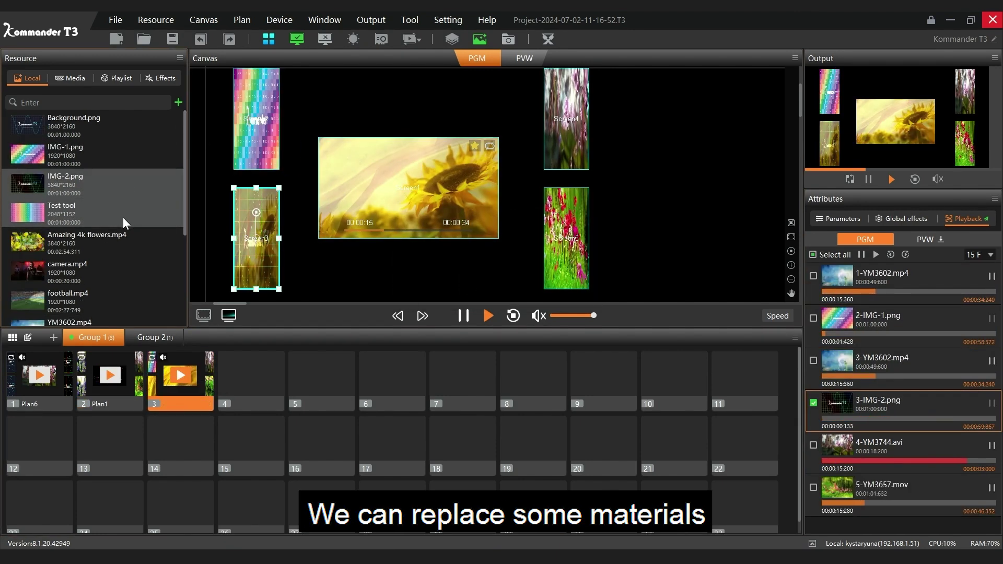
left_click_drag(123, 217, 575, 231)
Insert an empty plan after Plan2 with camera.mp4, IMG-2, IMG-1, football.mp4 and Test tool on Screens 1–5
right_click(180, 397)
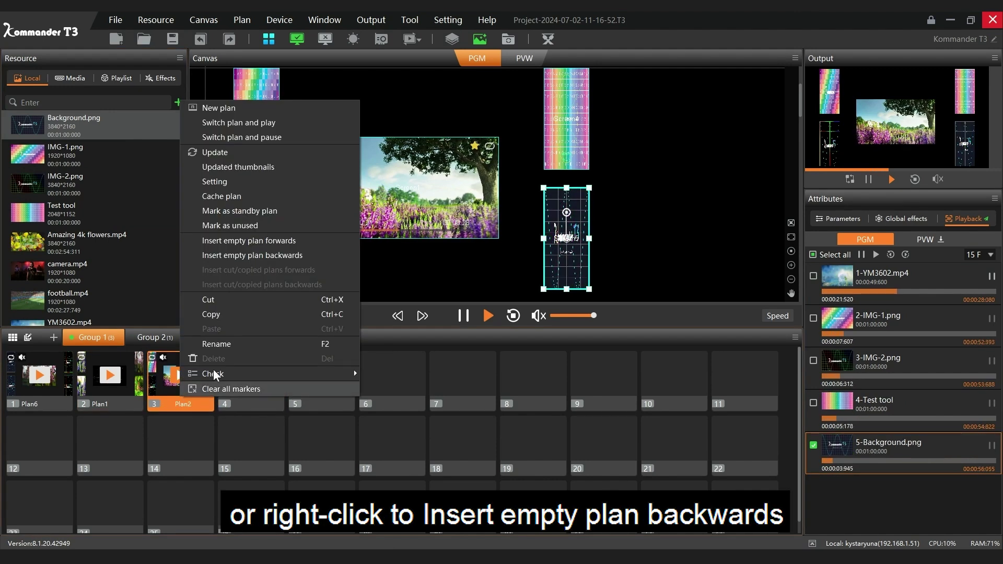
left_click(243, 256)
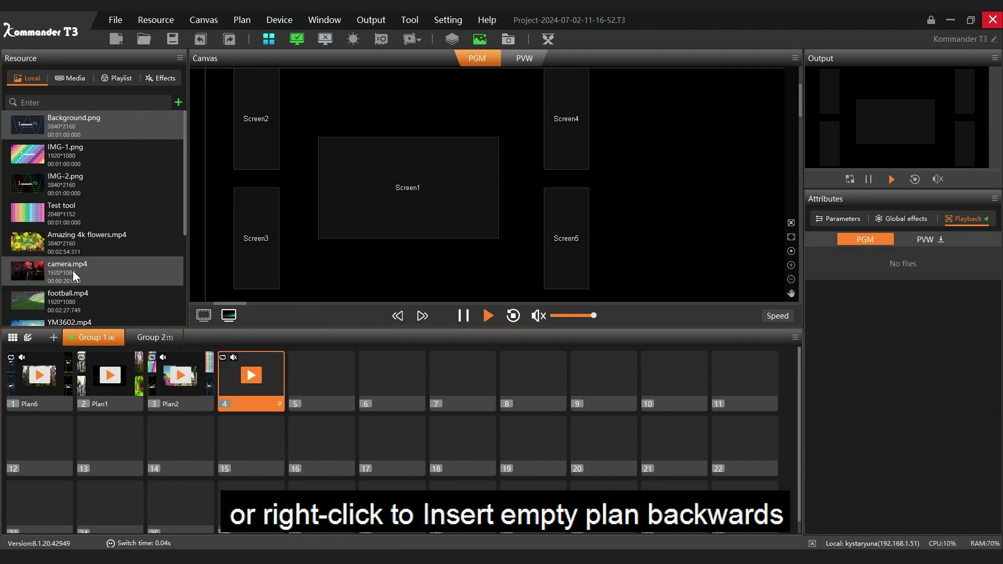
left_click_drag(73, 271, 408, 188)
left_click_drag(121, 188, 251, 148)
left_click_drag(73, 156, 273, 225)
left_click_drag(128, 295, 560, 137)
left_click_drag(136, 215, 571, 235)
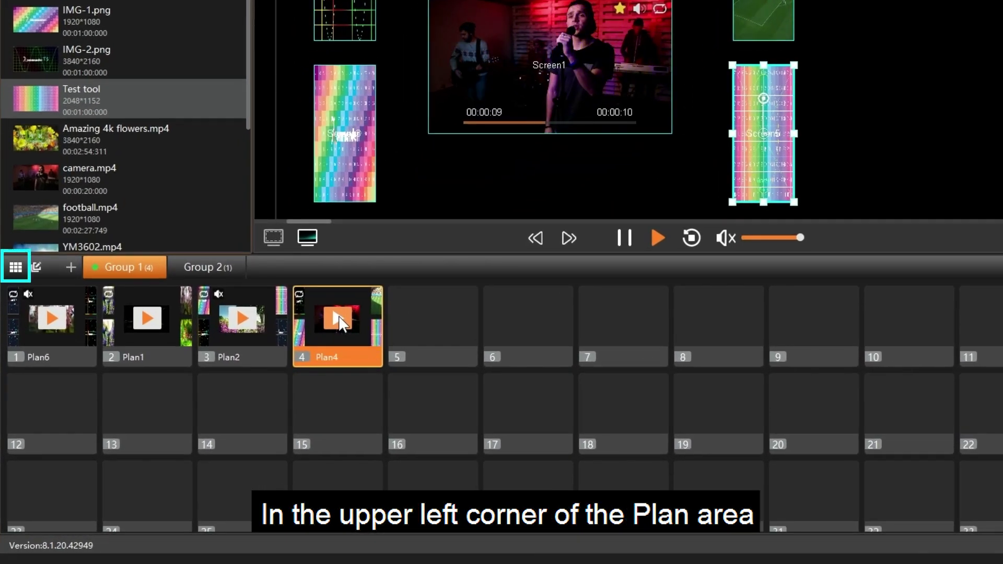
left_click(16, 267)
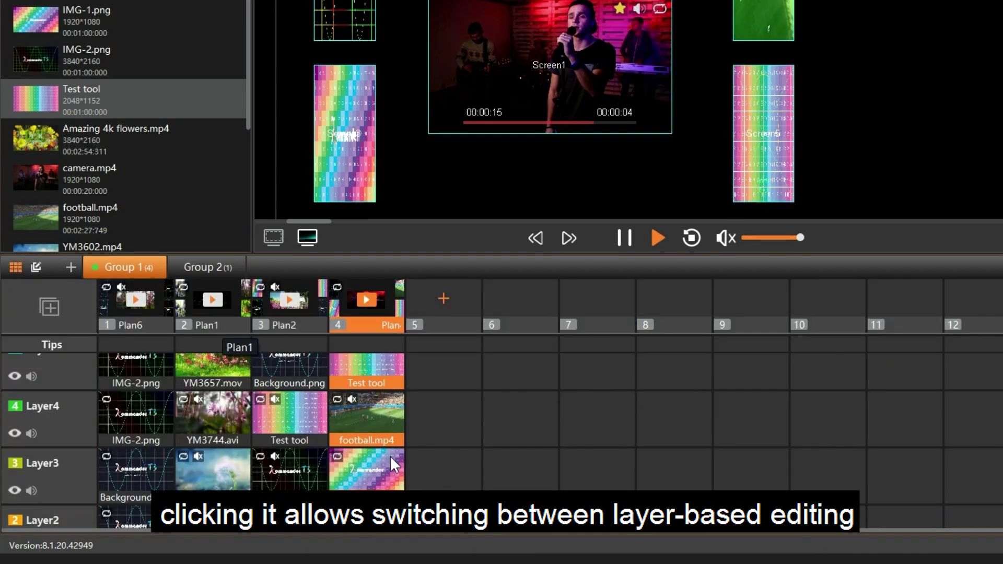
scroll(390, 456, "down", 3)
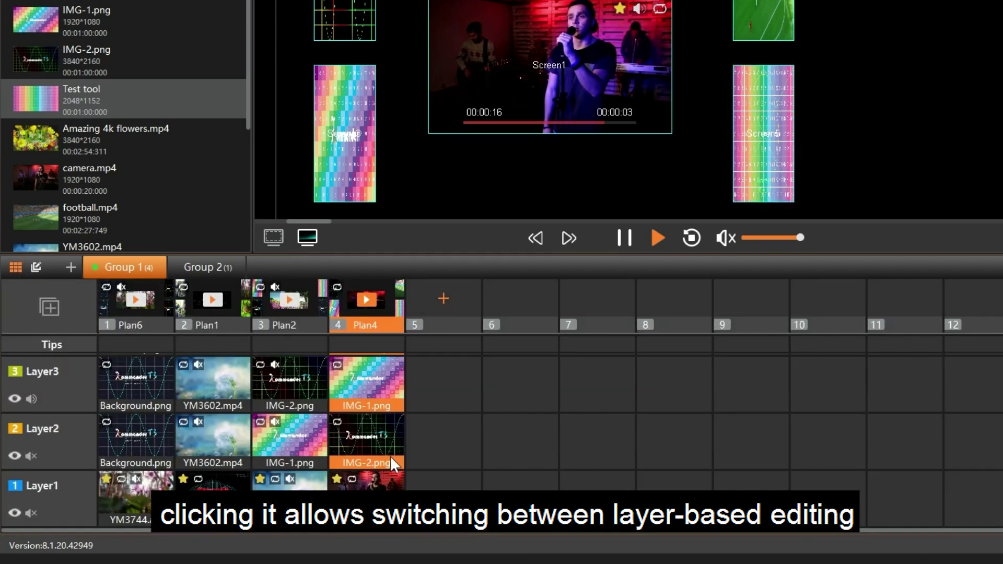
left_click(15, 271)
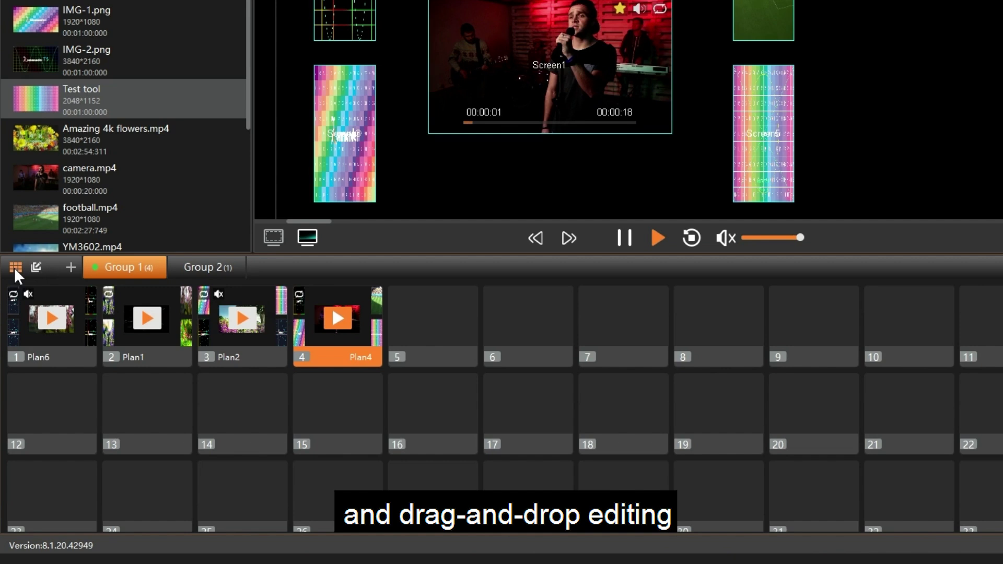
left_click(14, 268)
left_click(13, 268)
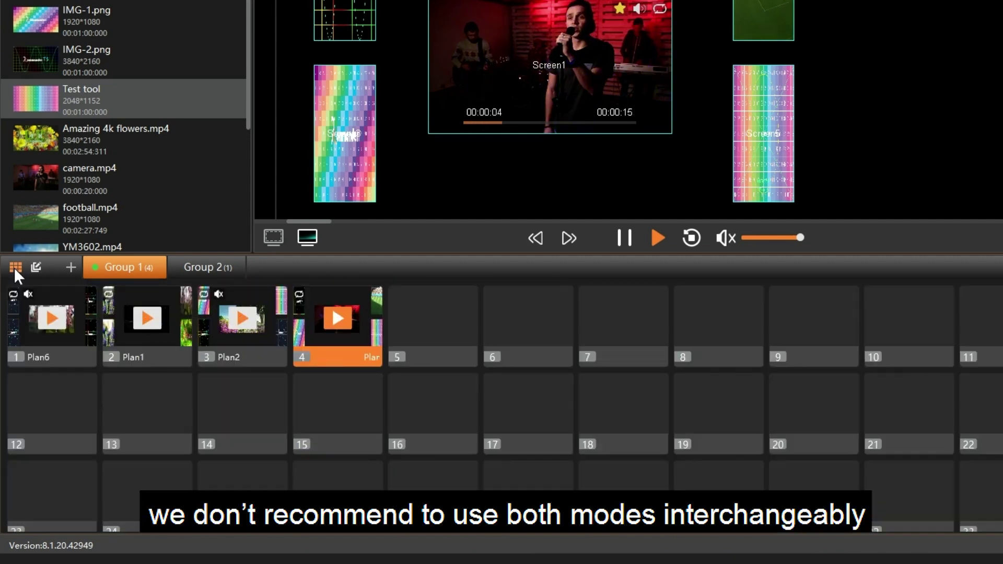
left_click(13, 268)
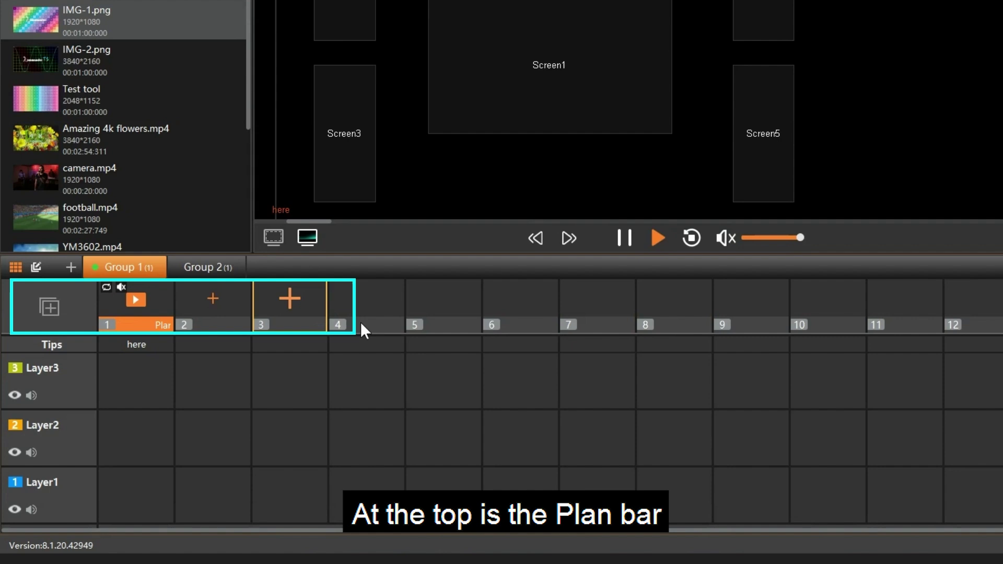
Add Layer6 as a new top layer and enter 'notes' in plan 1's Tips cell
left_click(52, 315)
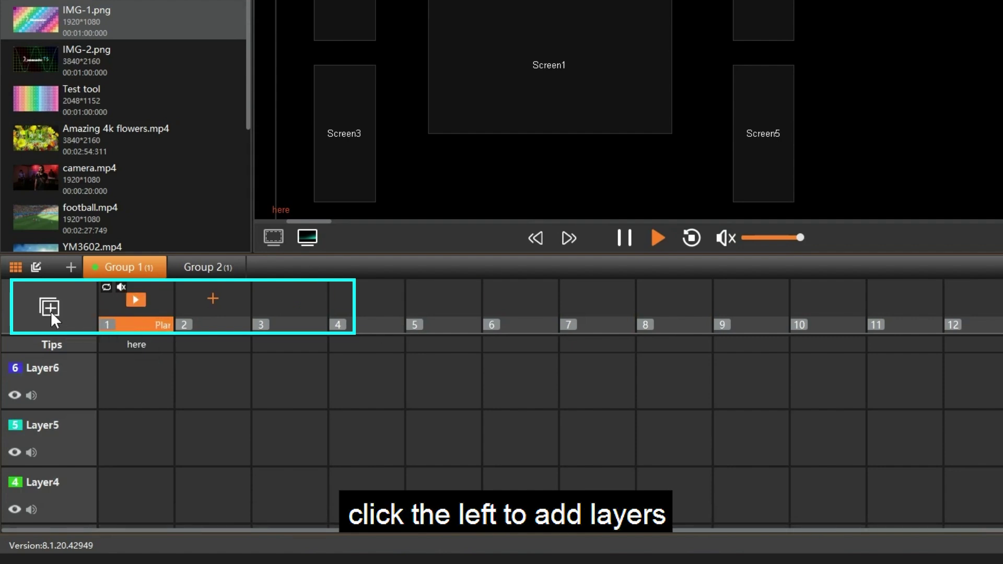
double_click(146, 350)
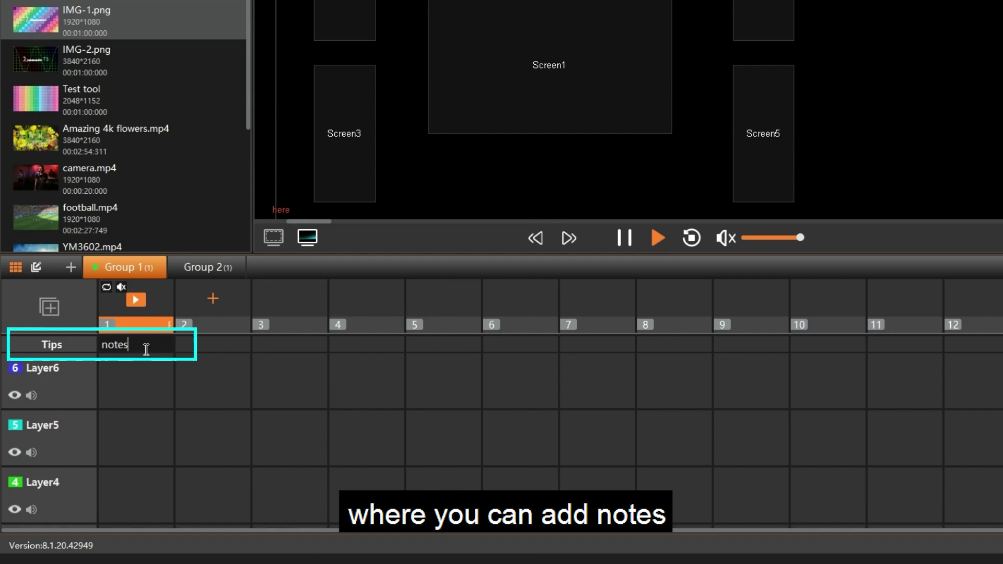
scroll(156, 395, "down", 3)
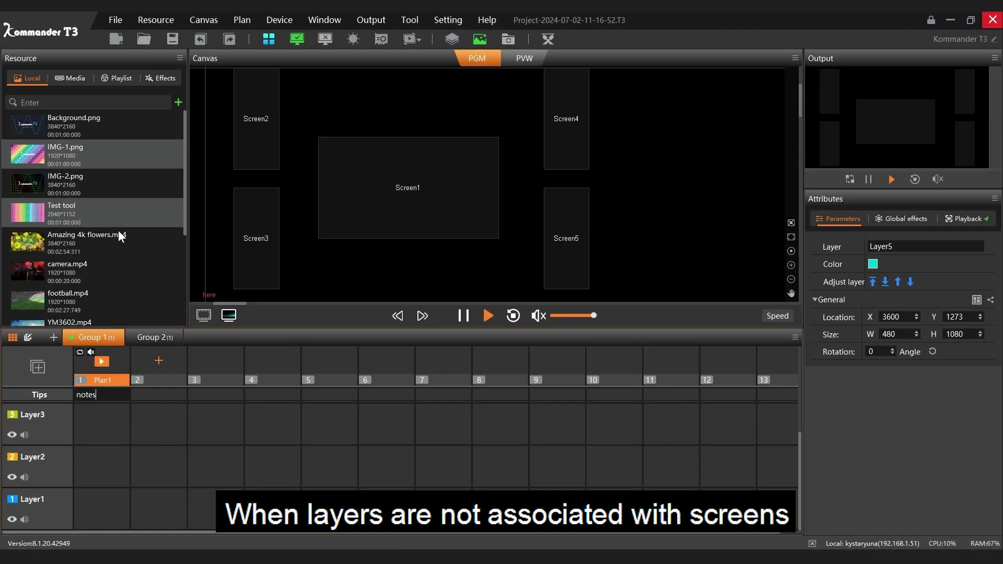
left_click_drag(94, 116, 125, 367)
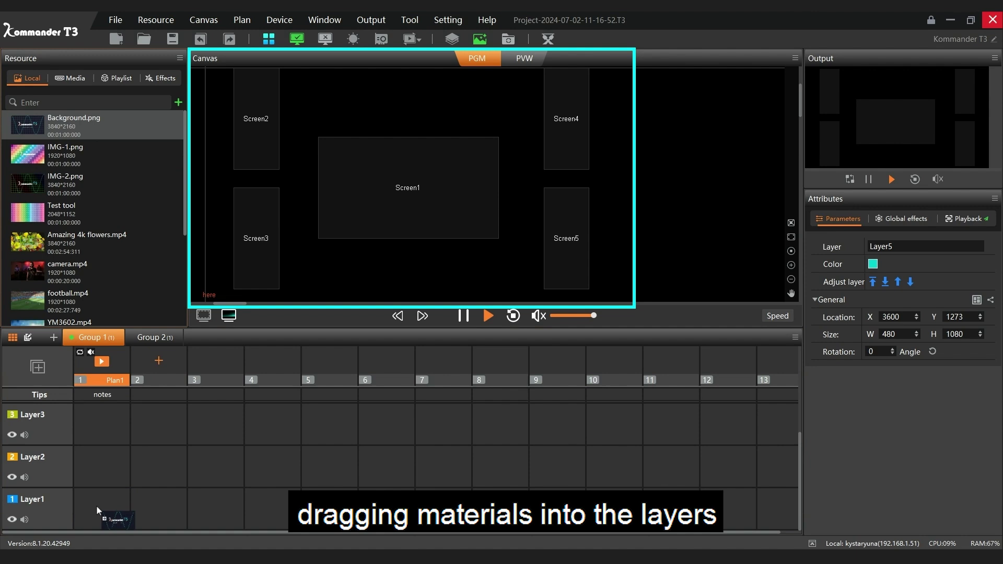
left_click_drag(96, 506, 96, 507)
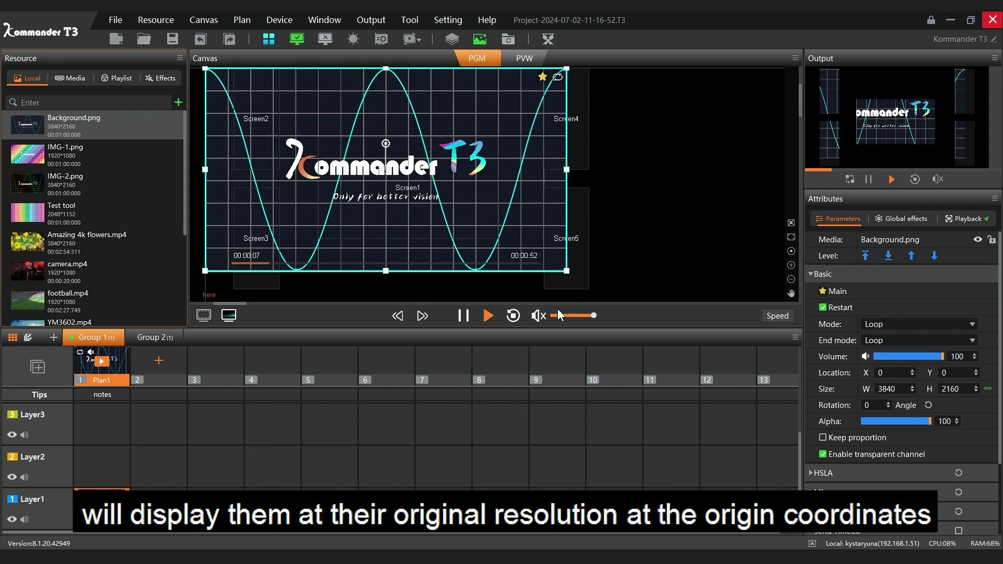
key("Delete")
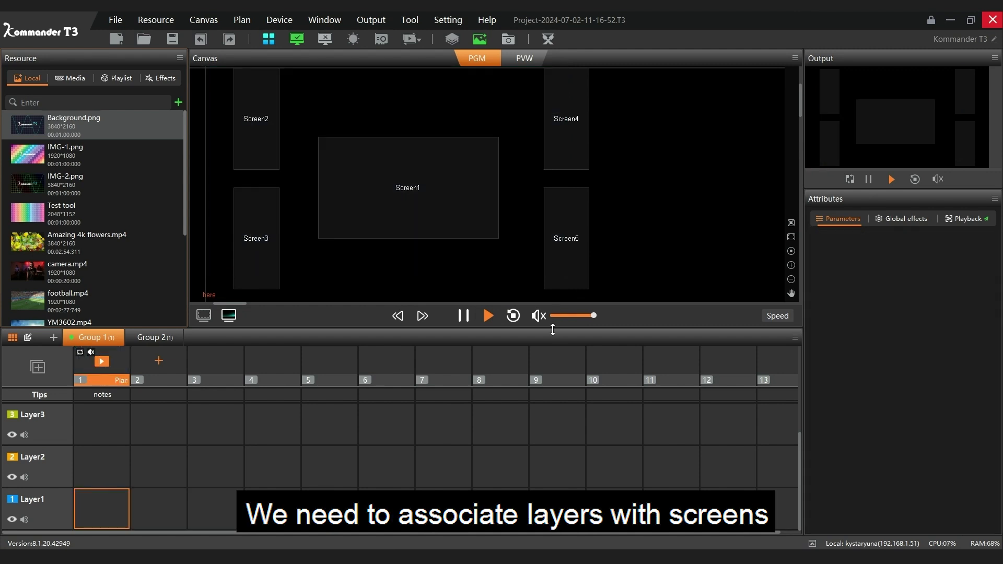
Bind Layer1 to Screen1 through its Apply settings screen choice
left_click(59, 508)
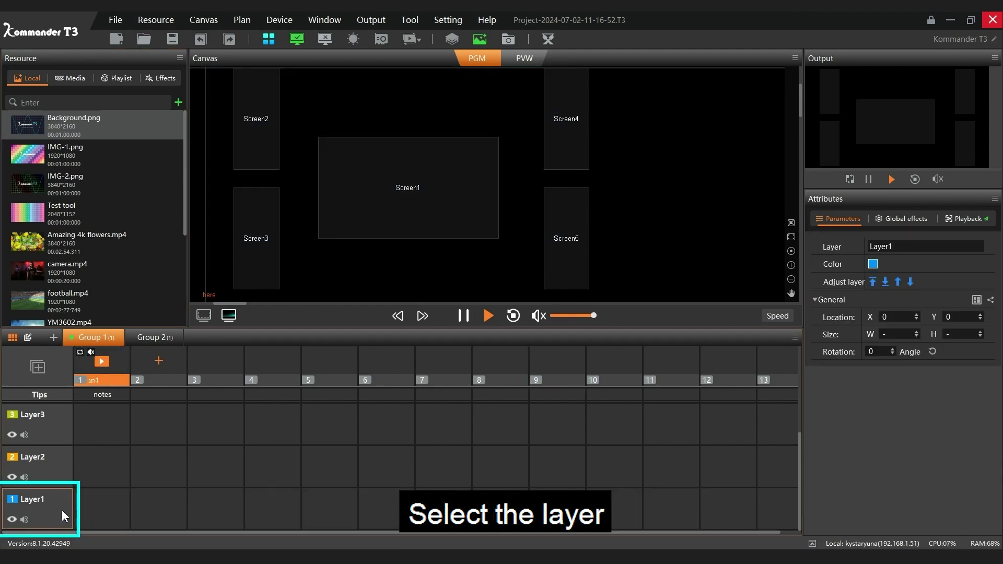
left_click(977, 300)
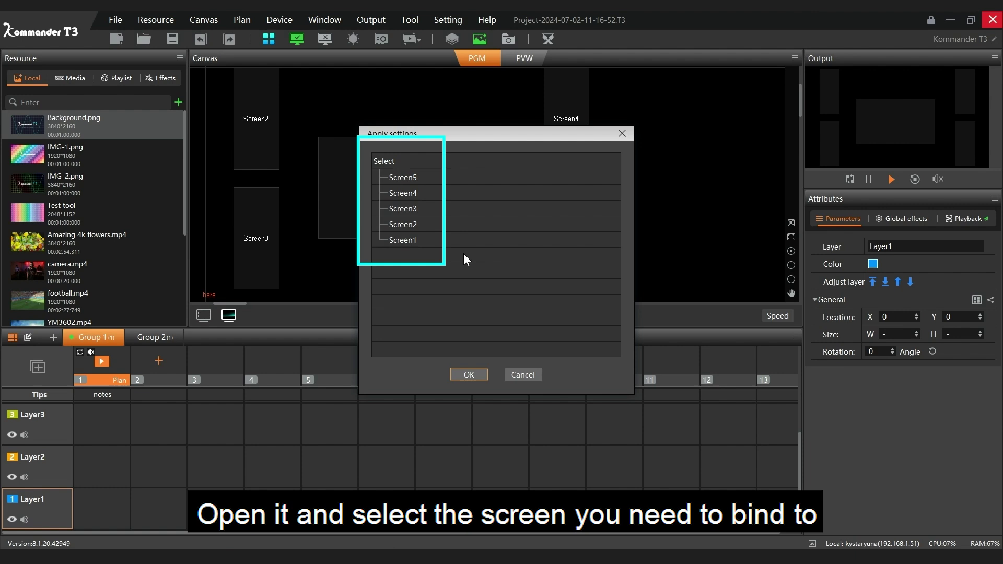
left_click(471, 378)
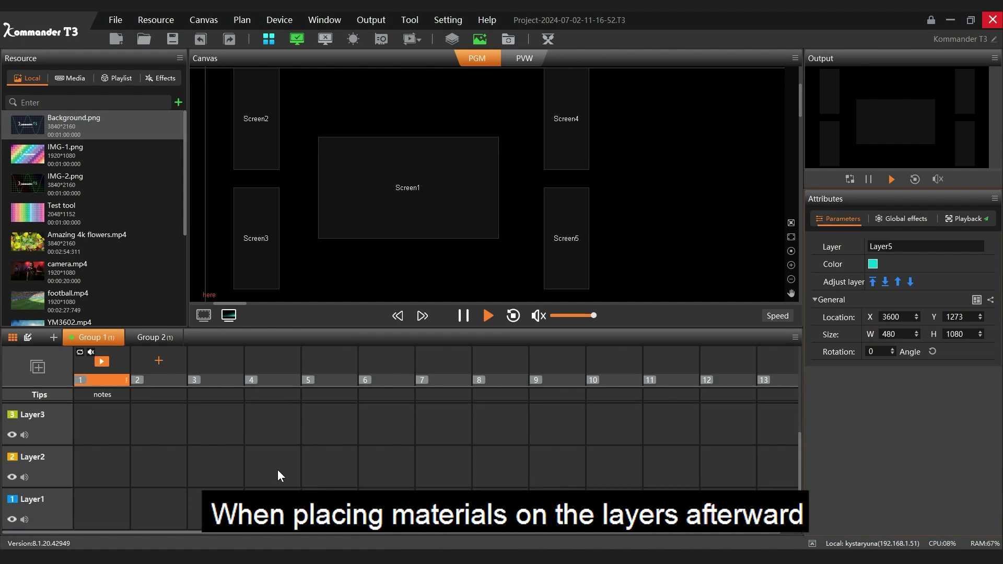
Put football.mp4, Background.png, Test tool and IMG-2.png on plan 1's Layers 1, 2, 4 and 5
scroll(78, 182, "down", 3)
left_click_drag(68, 178, 106, 501)
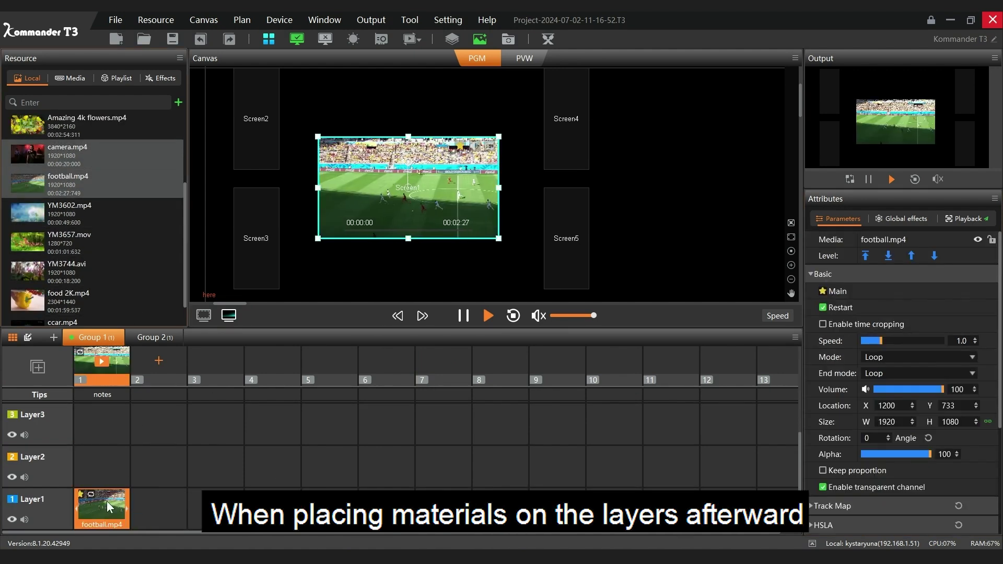
scroll(96, 200, "up", 3)
left_click_drag(83, 126, 100, 470)
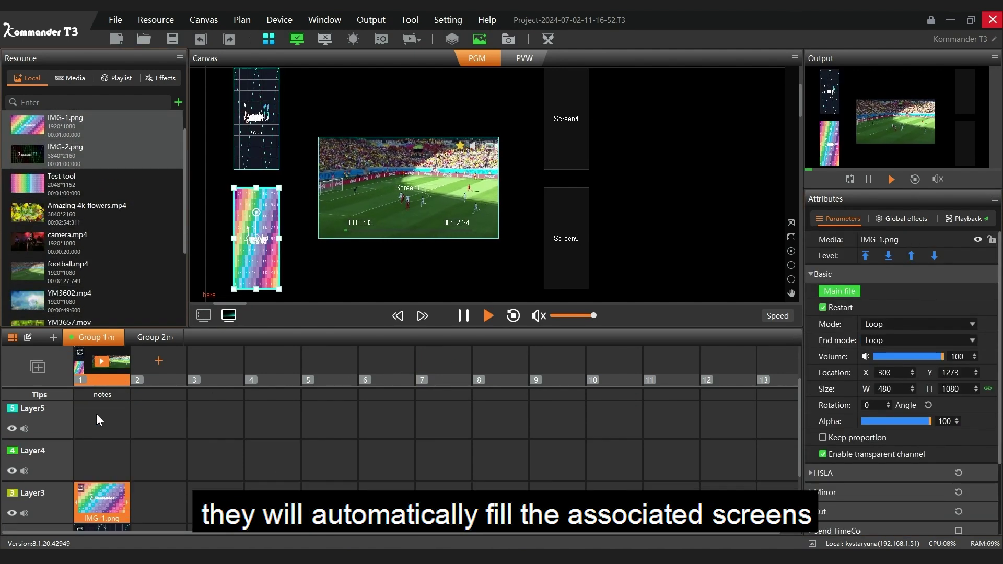
left_click_drag(68, 157, 102, 460)
scroll(104, 215, "up", 1)
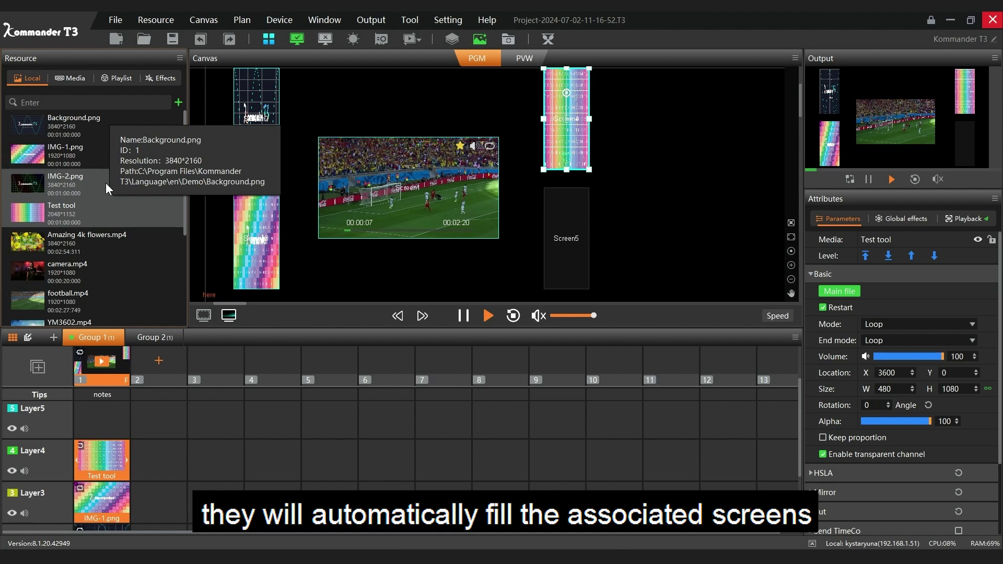
left_click_drag(106, 183, 101, 416)
Extend the football.mp4 clip on Layer1 across the following plans
scroll(205, 444, "down", 3)
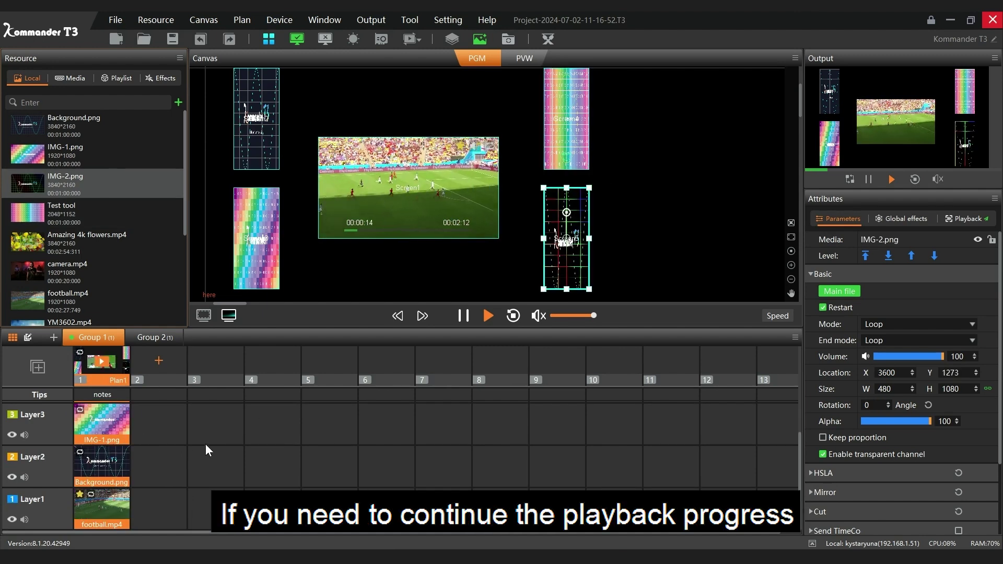
left_click(120, 507)
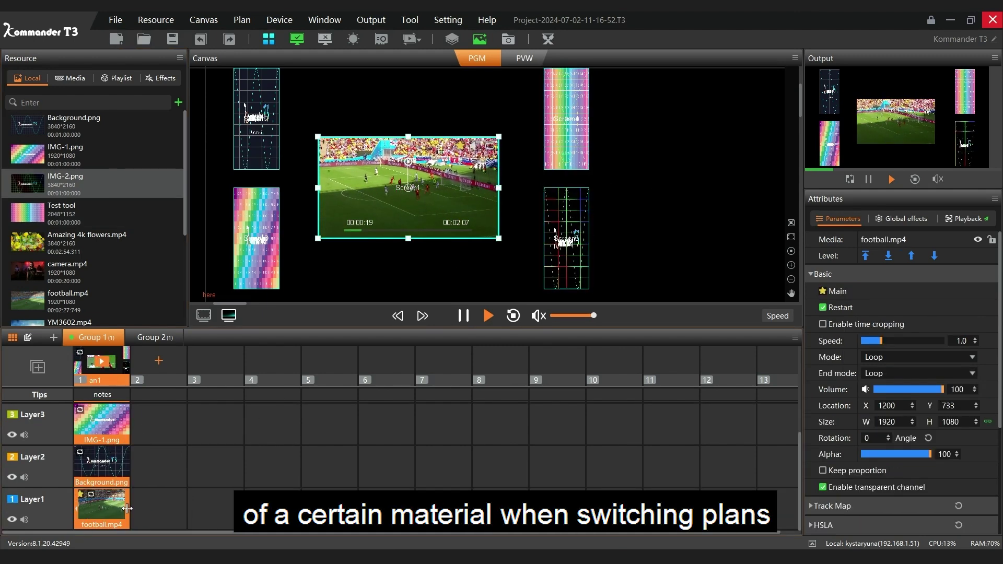
left_click_drag(127, 508, 145, 508)
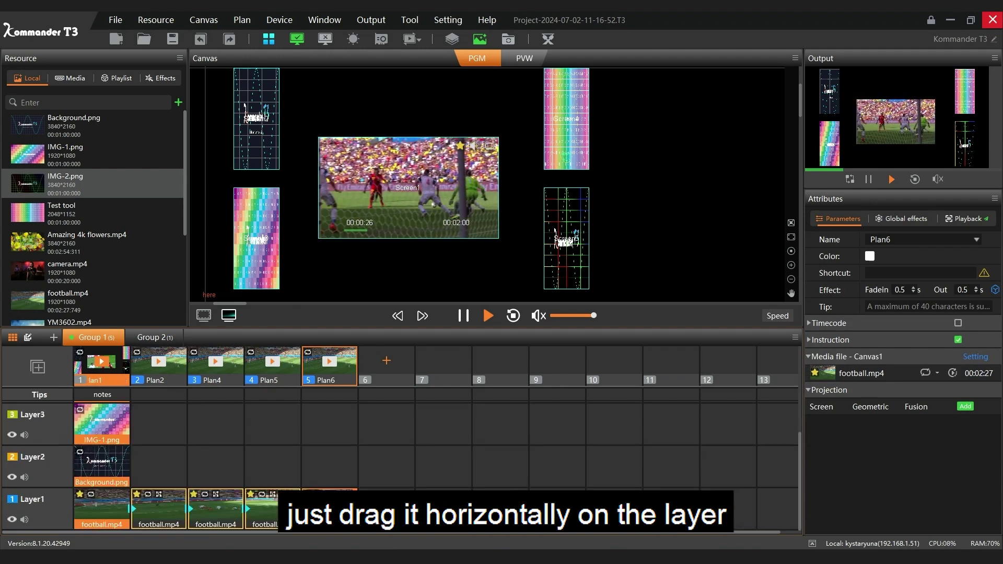
scroll(94, 465, "down", 3)
Add Background.png, Test tool and an IMG image to Plan4's layers
left_click_drag(87, 128, 211, 422)
left_click_drag(68, 212, 200, 461)
scroll(200, 458, "up", 2)
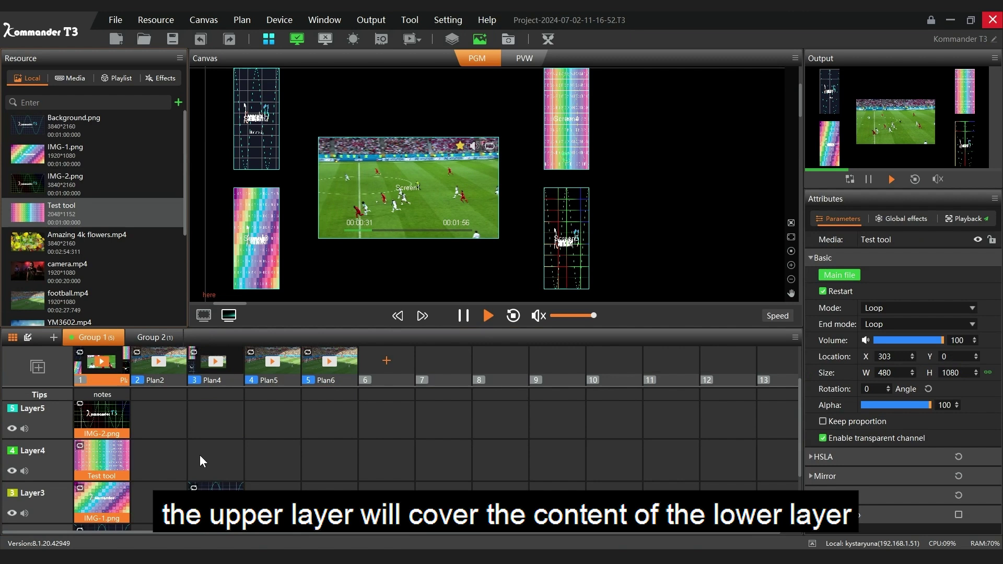
left_click_drag(87, 155, 206, 455)
Select Plan4 and put it on air
left_click(212, 362)
left_click(211, 362)
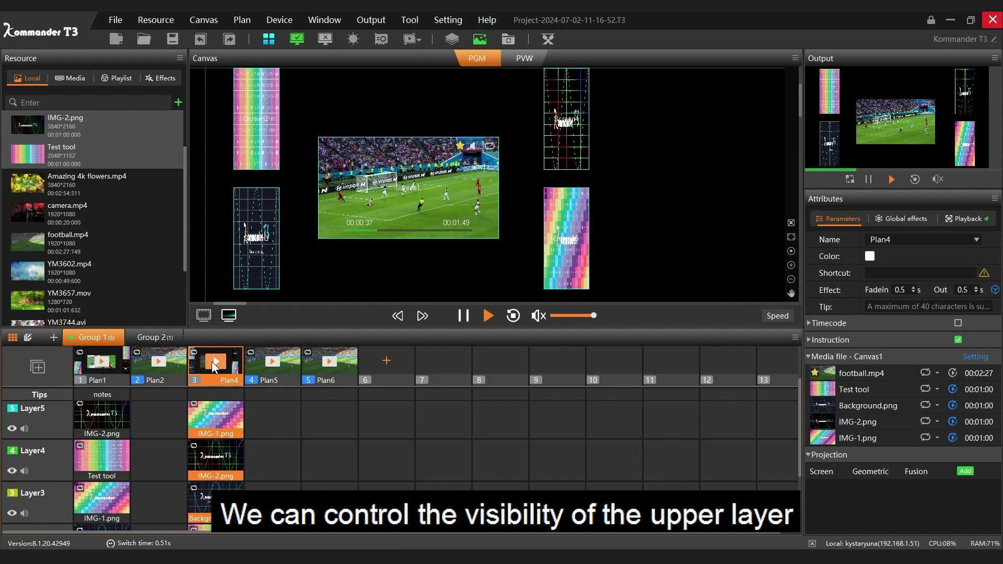
scroll(208, 428, "up", 1)
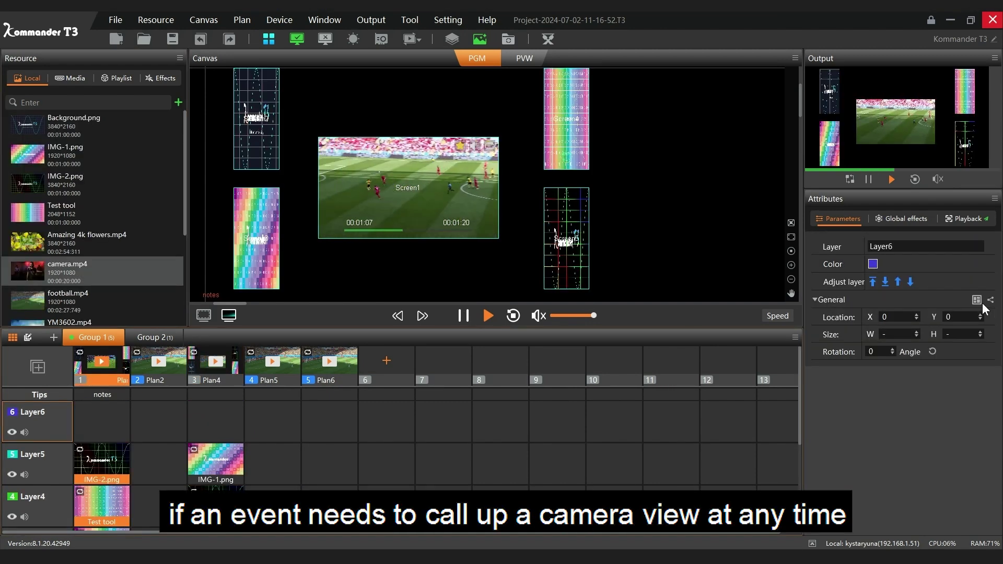
Bind Layer6 to Screen1 and place camera.mp4 on Layer6
left_click(990, 300)
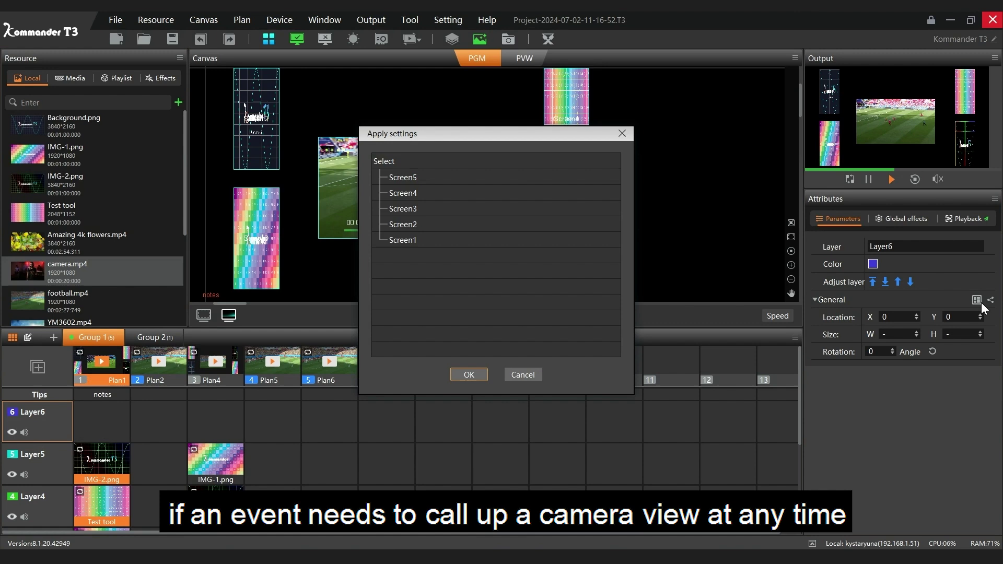
left_click(468, 375)
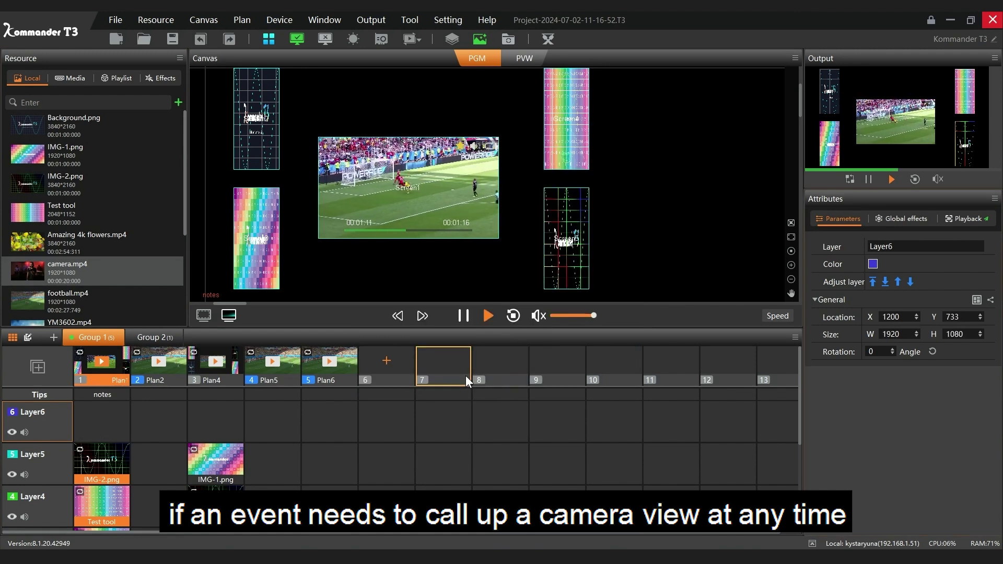
left_click_drag(70, 262, 329, 424)
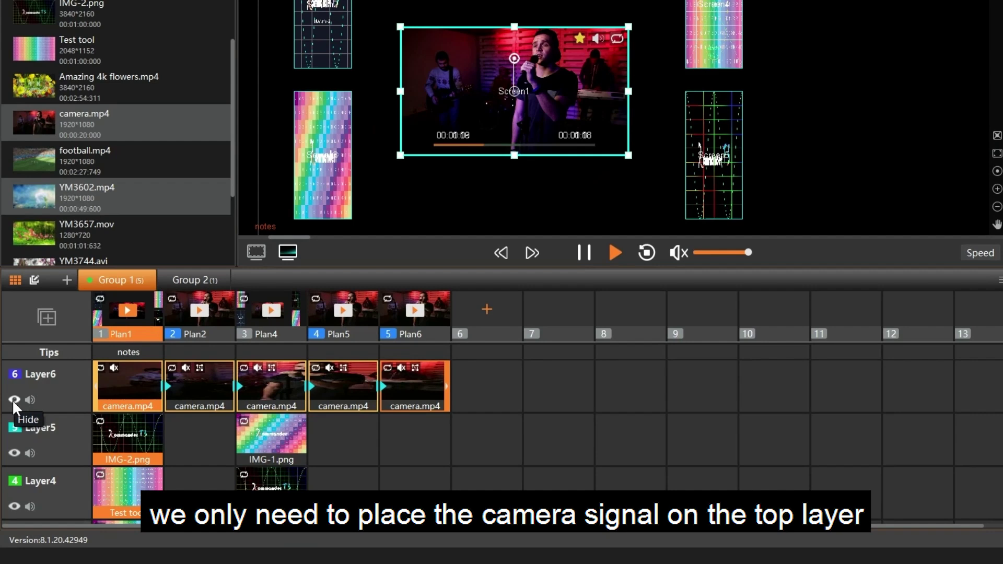
left_click(11, 432)
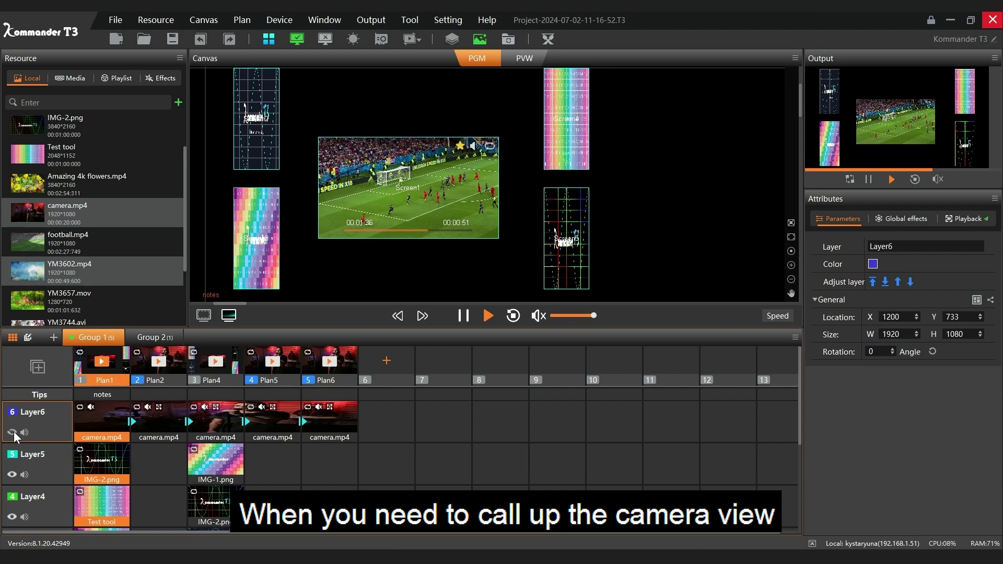
left_click(12, 432)
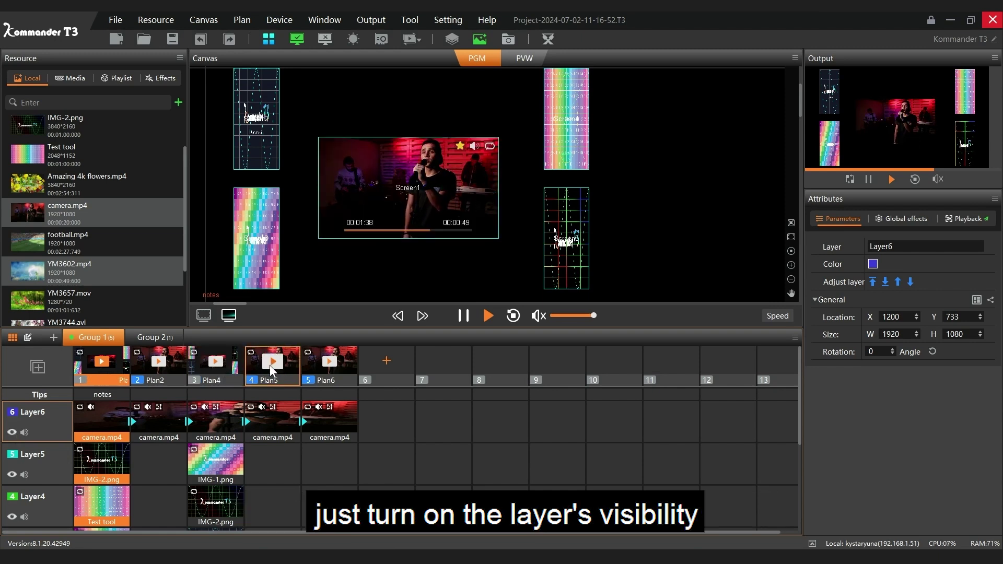
Put Plan5, then Plan4 on air, and hide then show Layer6's camera layer again
left_click(269, 365)
left_click(215, 360)
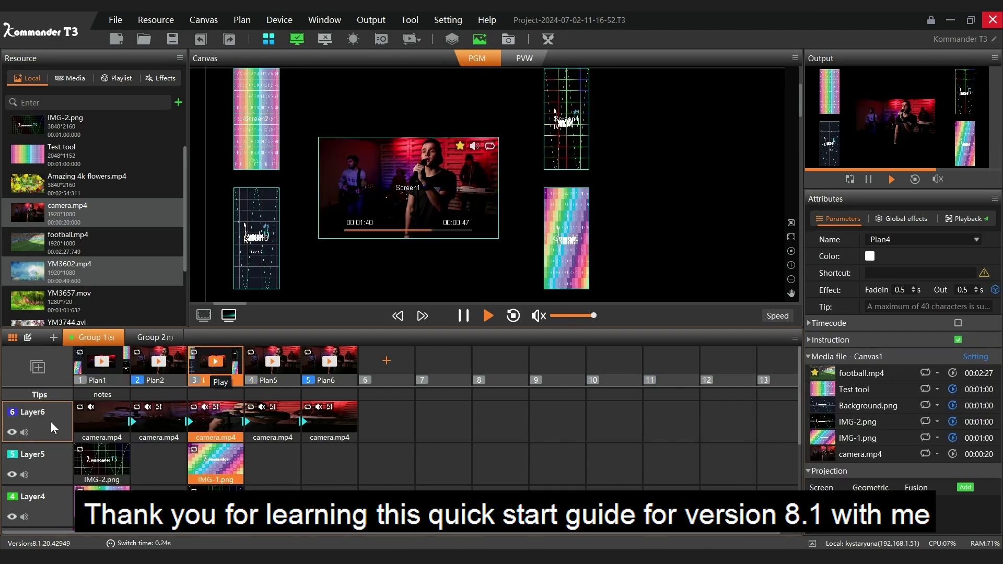
left_click(12, 432)
left_click(12, 432)
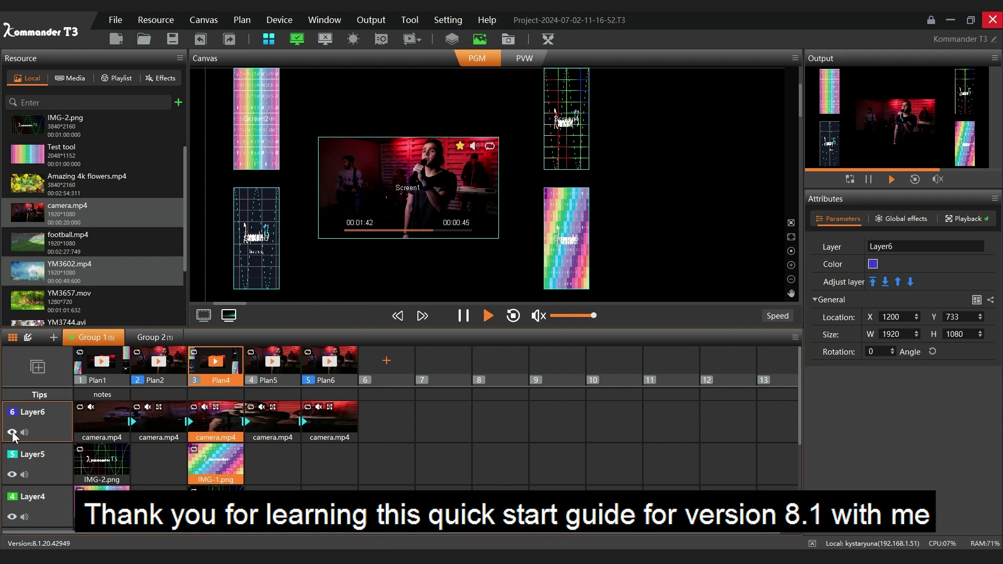